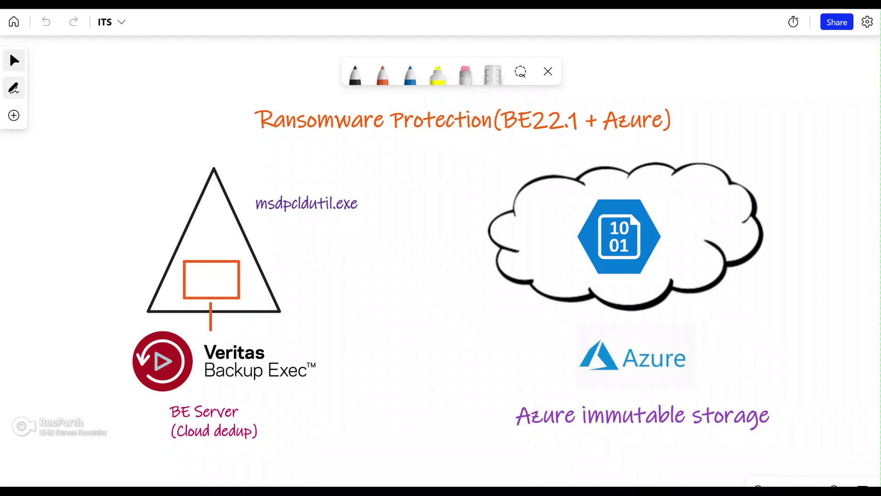
Step: Switch from the Whiteboard diagram to the Veritas Backup Exec console with Alt+Tab
key("alt+Tab")
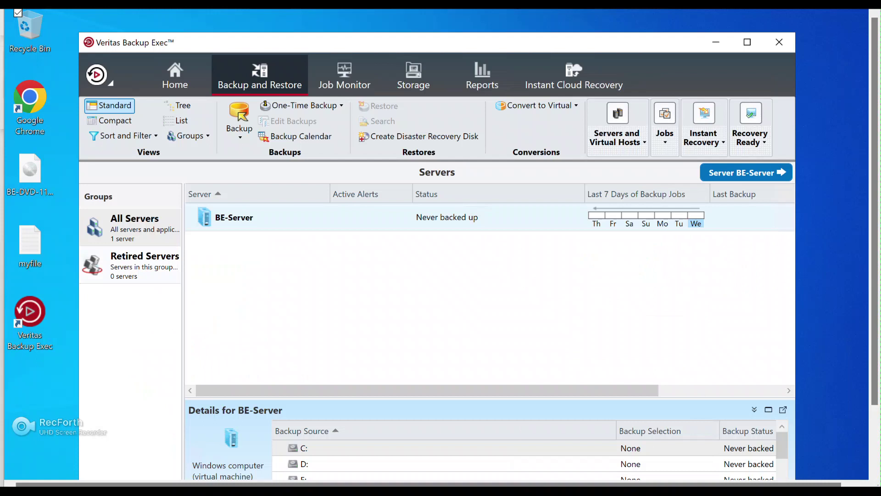
left_click(97, 75)
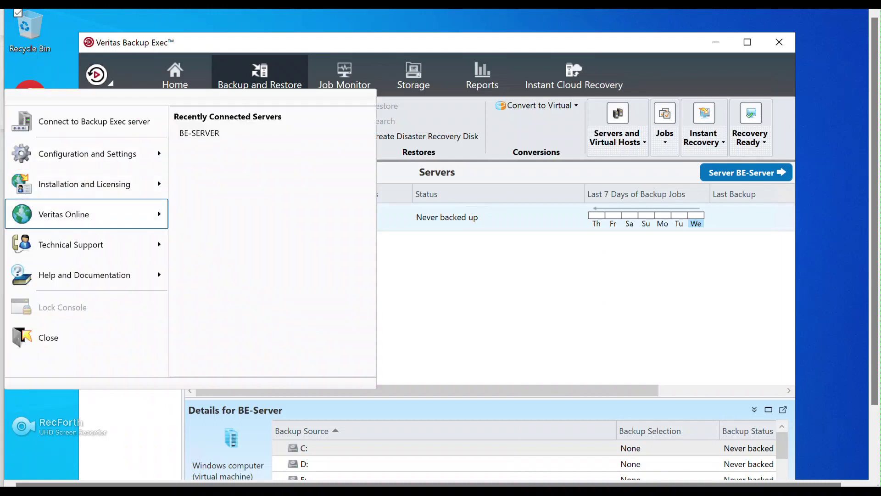
left_click(89, 213)
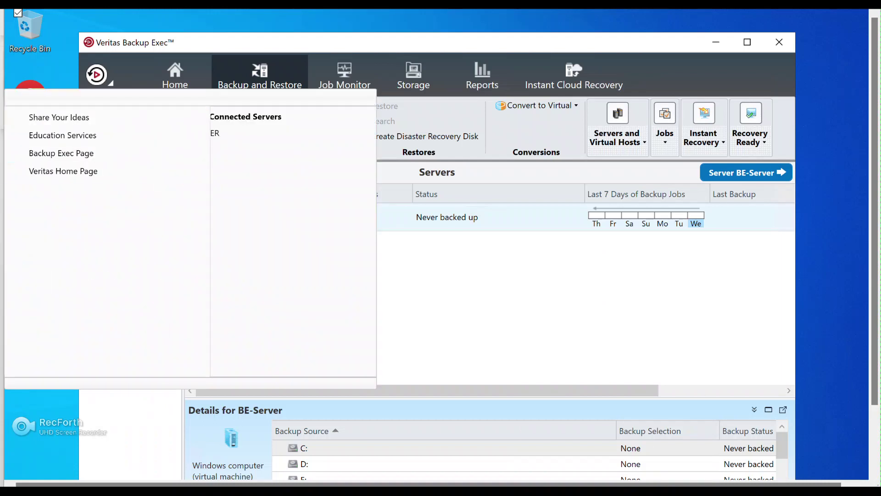
left_click(97, 74)
left_click(96, 74)
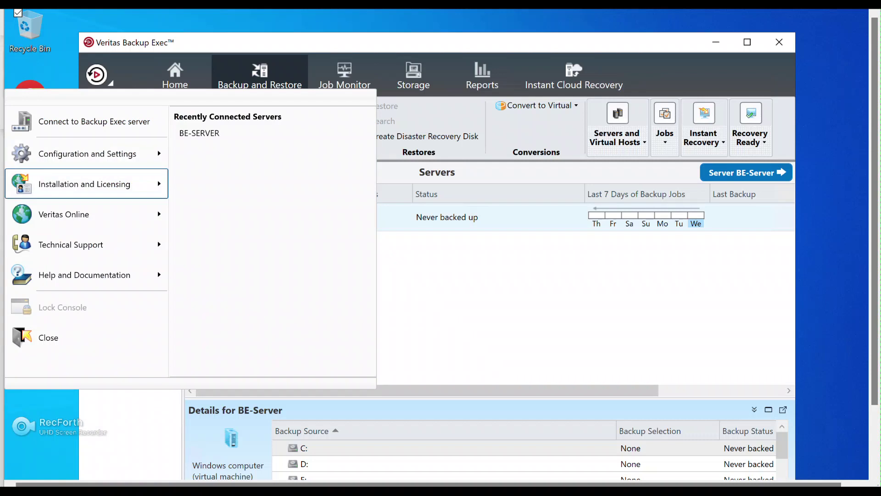
left_click(89, 183)
key("Return")
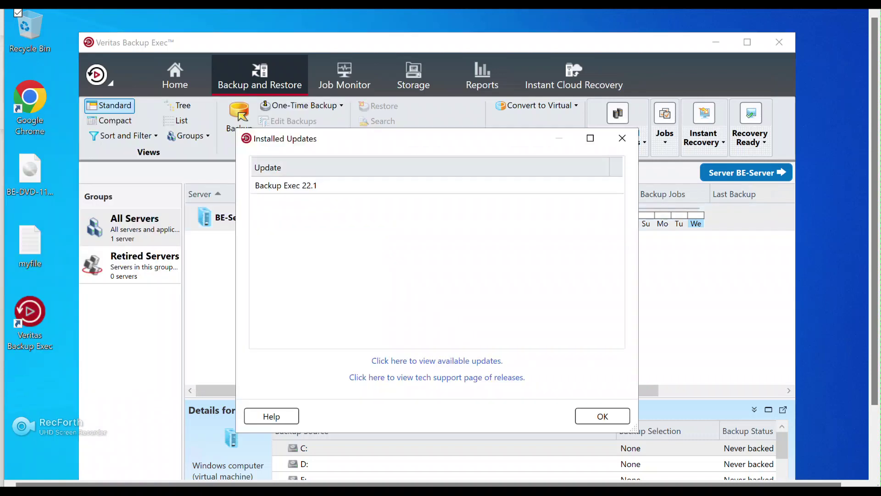
key("Return")
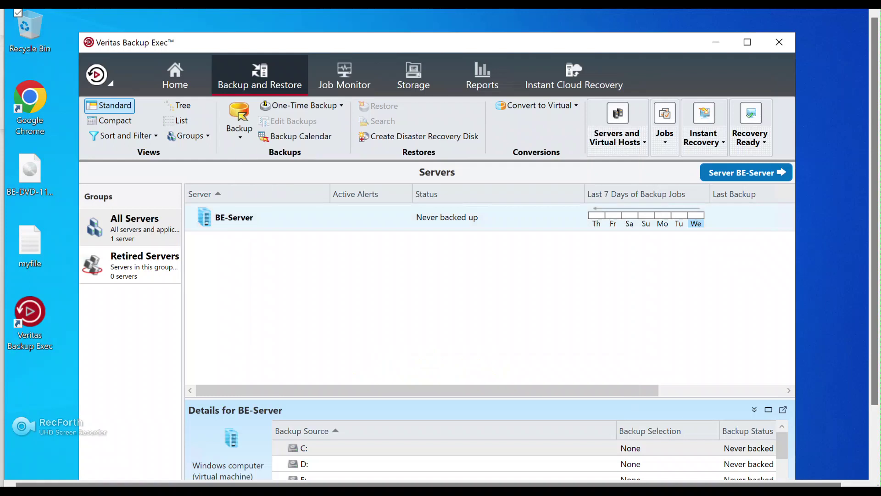
key("alt+f")
key("Down")
key("Down")
key("Down")
key("Down")
key("Down")
key("Down")
key("Right")
key("Up")
key("Up")
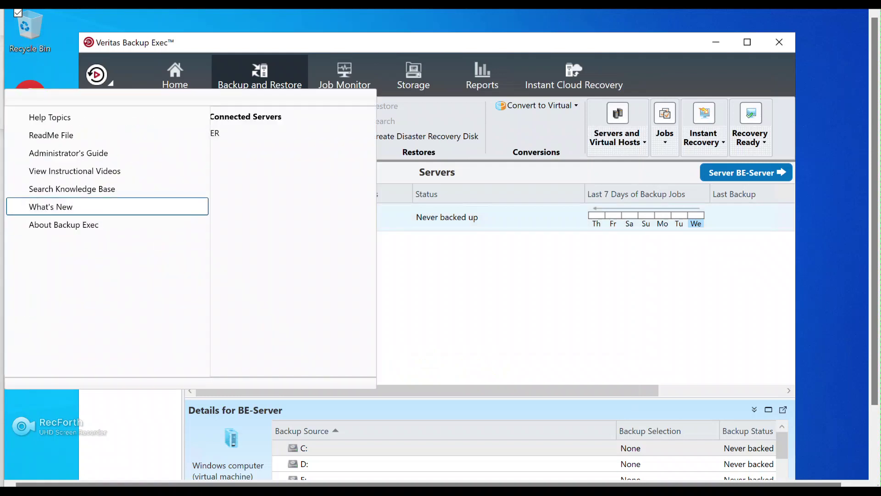
key("Return")
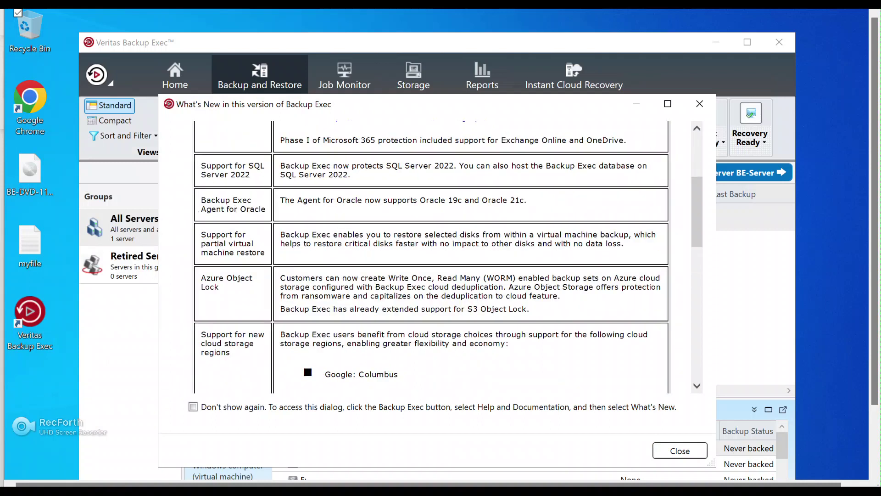
left_click_drag(201, 277, 222, 287)
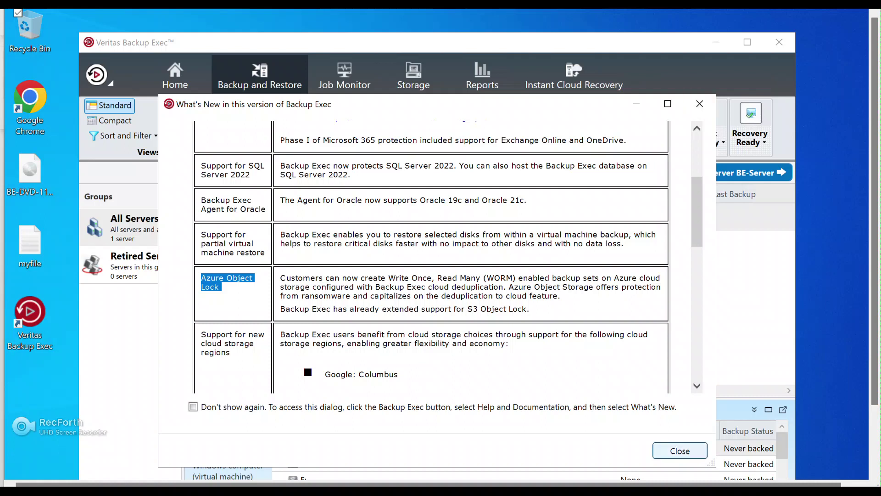
left_click(680, 451)
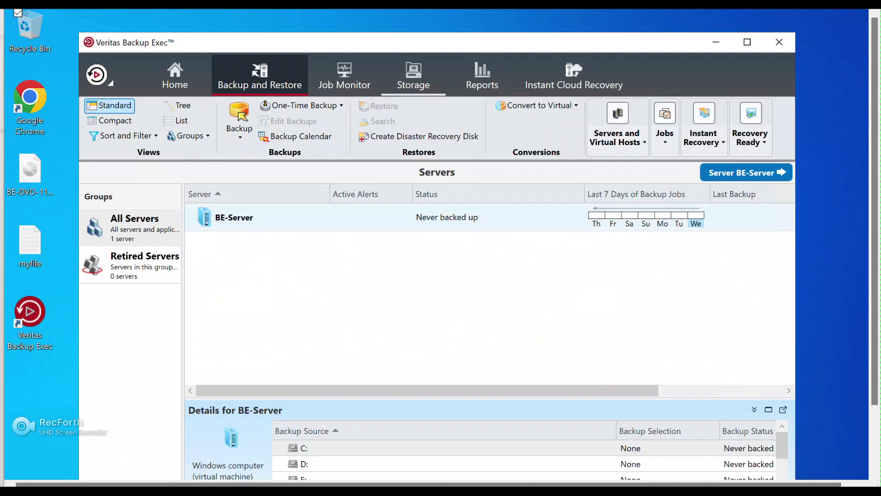
Step: Start Configure Storage in the Storage view and choose disk-based deduplication disk storage
left_click(413, 76)
right_click(199, 261)
left_click(256, 288)
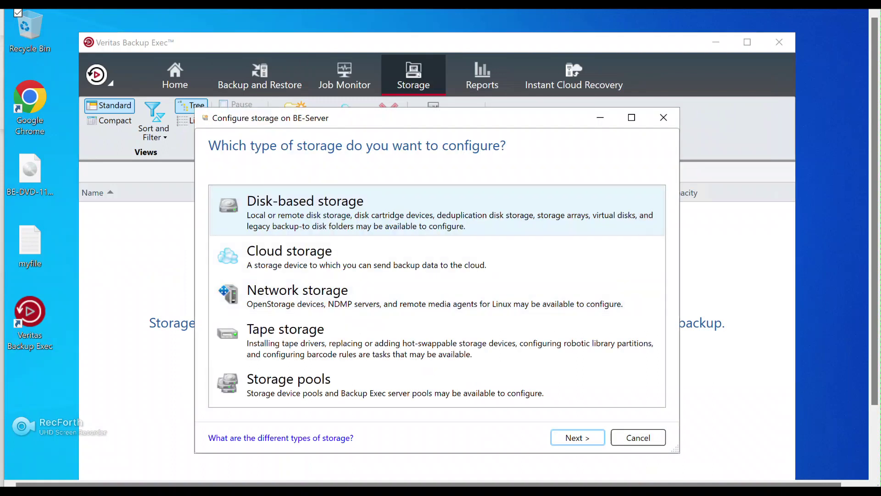
left_click(578, 437)
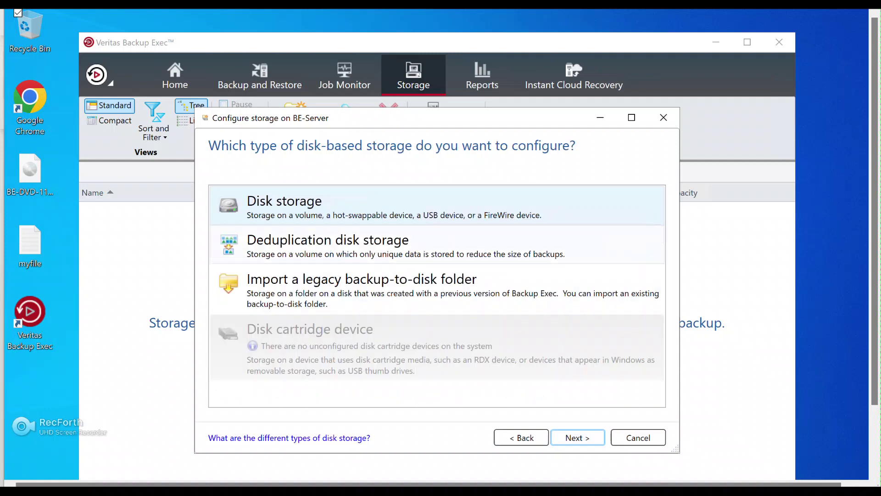
left_click(577, 437)
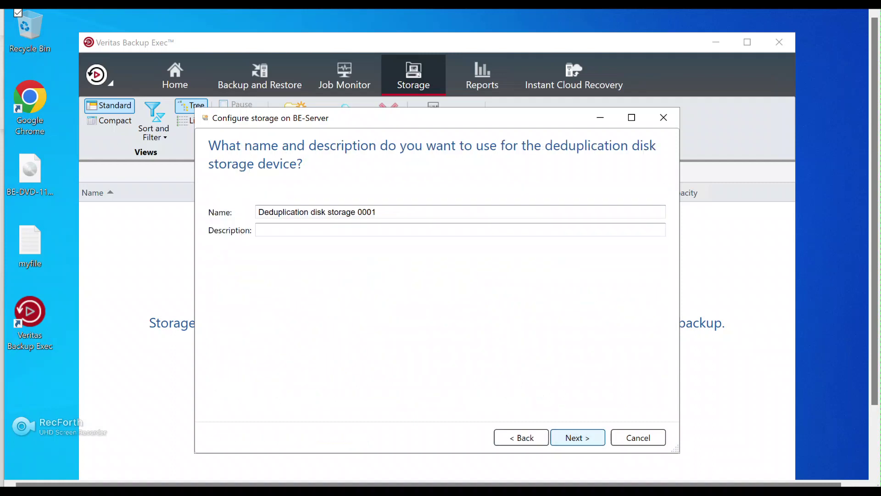
Step: Replace the default device name with Local-Dedup-Vol and continue
key("ctrl+shift+Left")
key("ctrl+shift+Left")
key("ctrl+shift+Left")
key("ctrl+shift+Left")
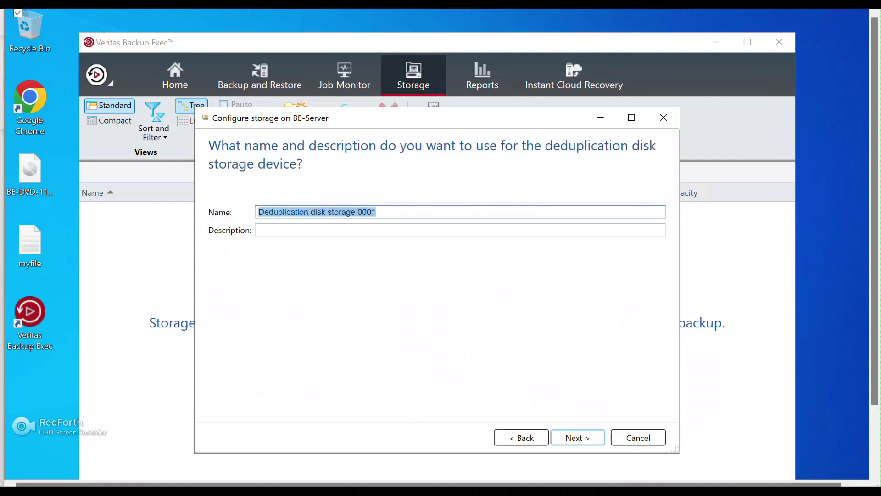
type("Local")
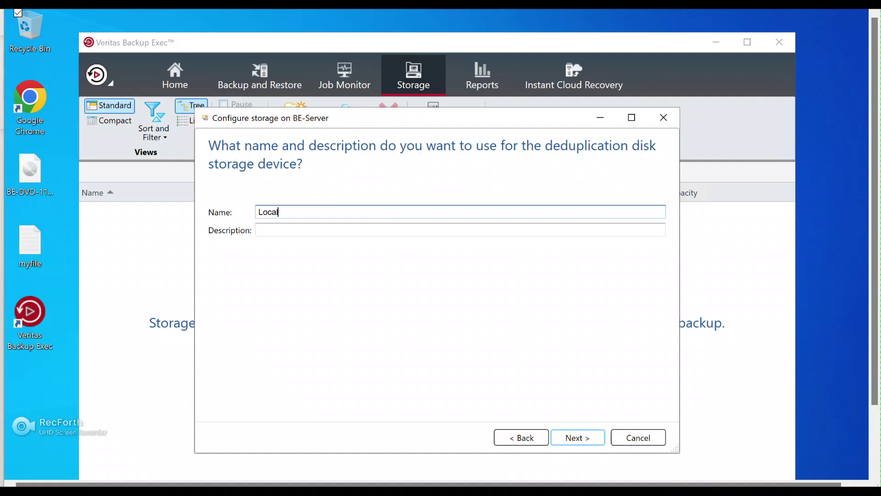
type("-Dedup-Vol")
key("Return")
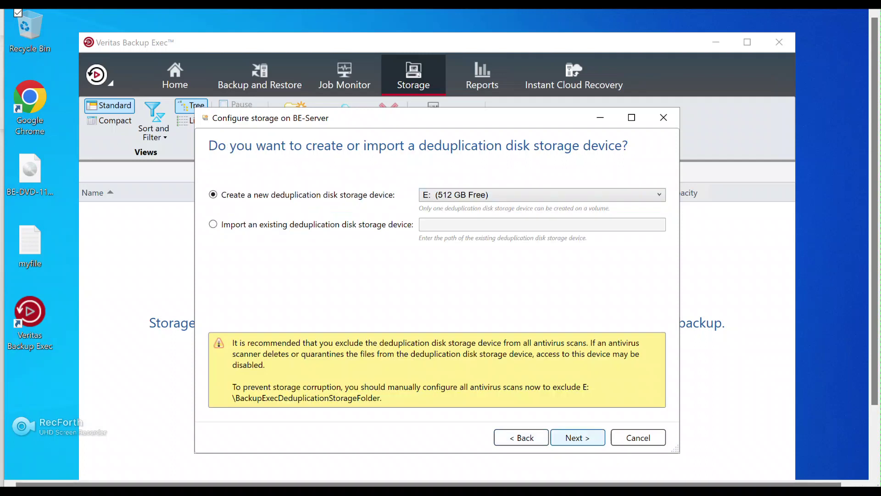
Step: Keep E: as the device location, add a new logon account with user name and confirmed password, and select it
left_click(577, 438)
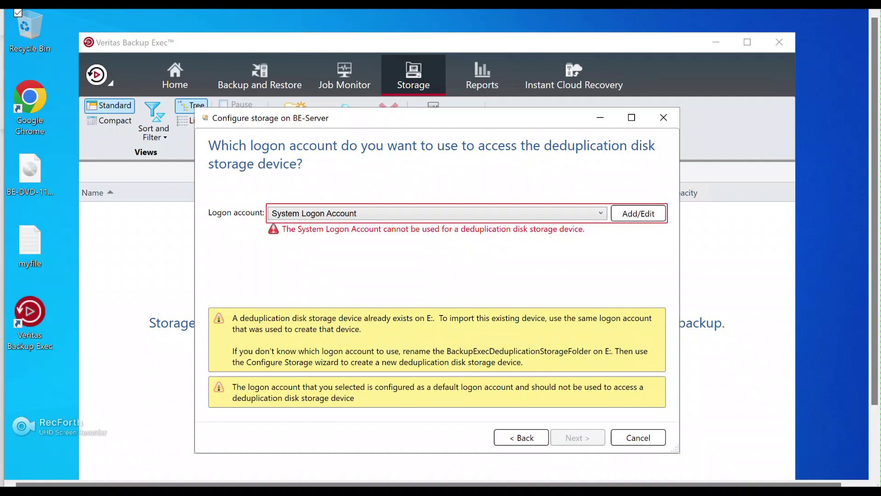
key("Return")
key("Return")
type("girish")
key("Tab")
type("*************")
key("Tab")
type("*************")
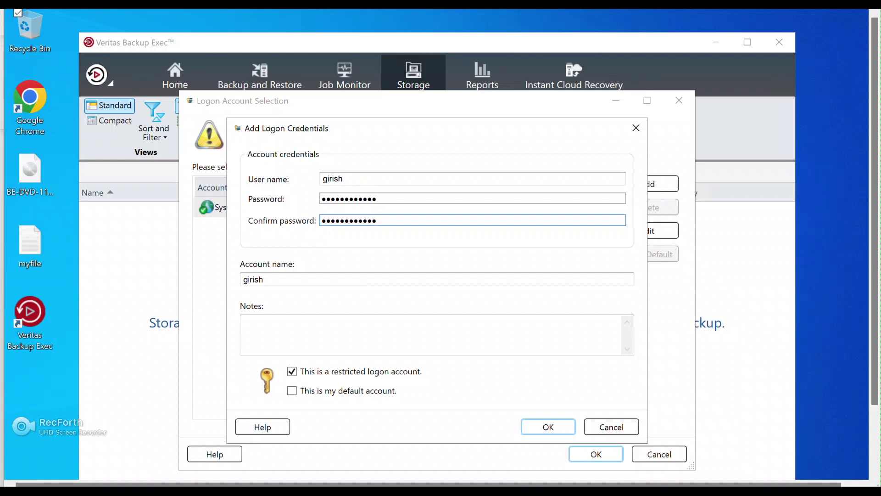
left_click(549, 426)
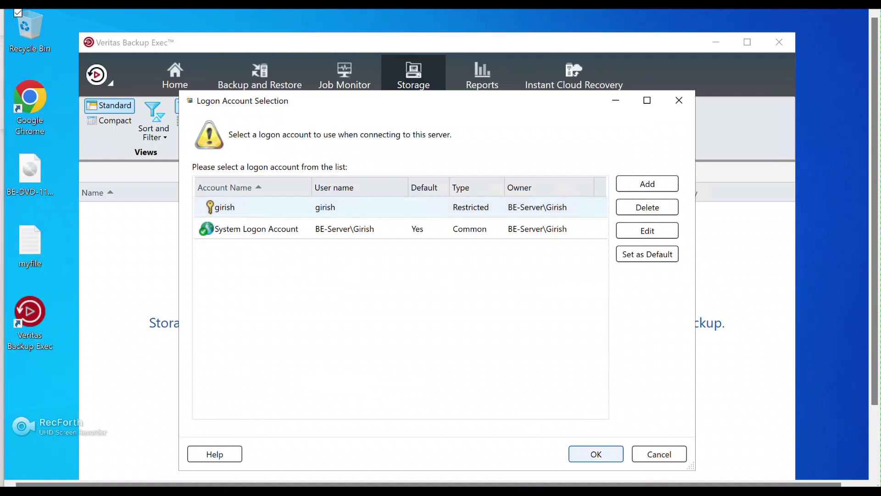
left_click(595, 454)
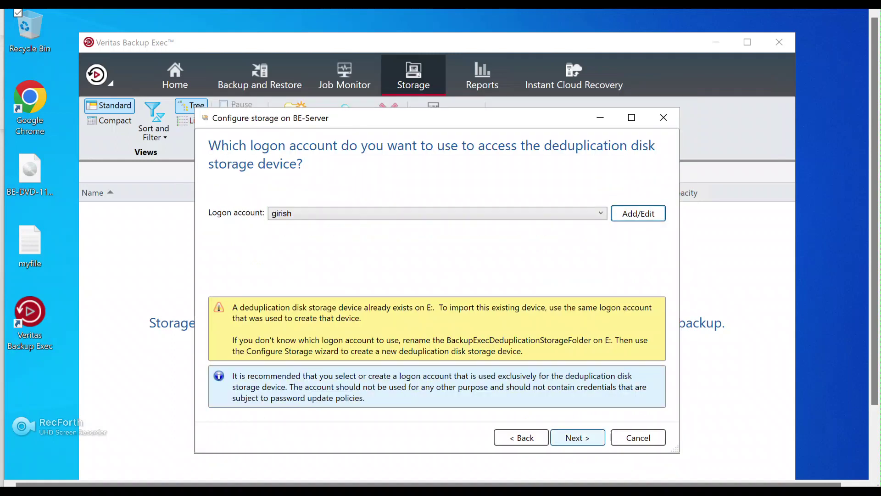
Step: Disable encryption, keep 2 concurrent operations, finish the wizard and accept the antivirus warning
left_click(577, 438)
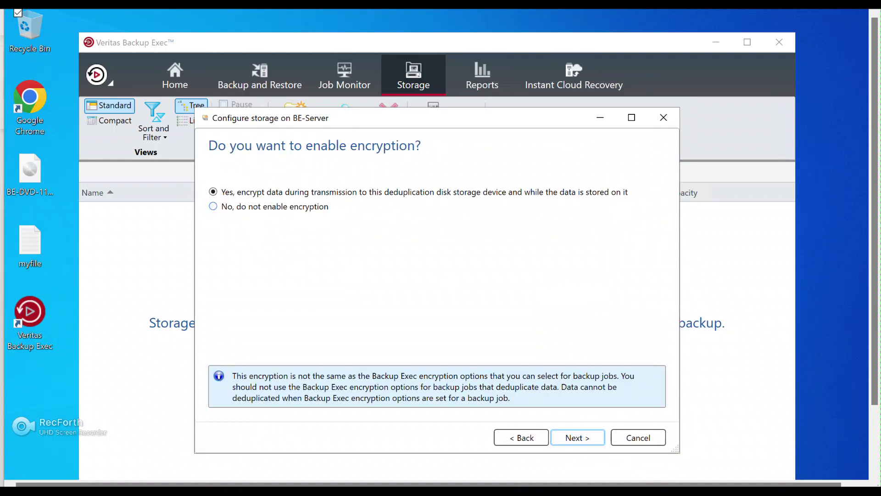
left_click(213, 206)
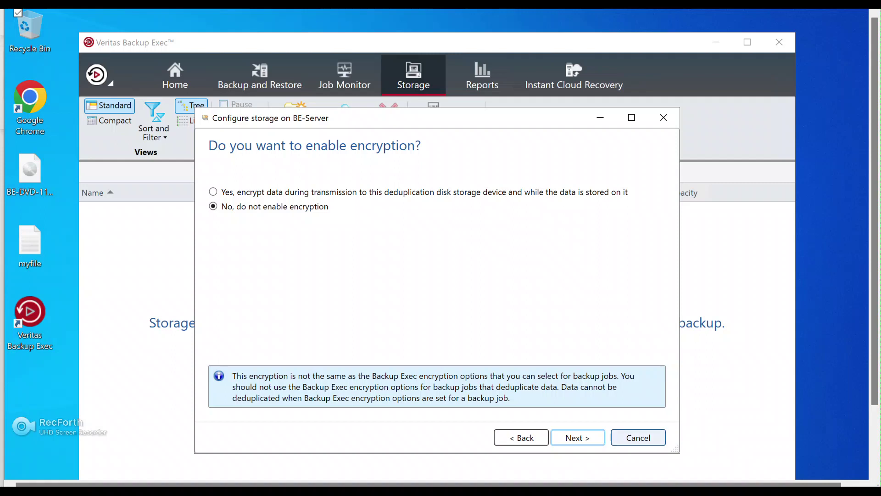
left_click(578, 438)
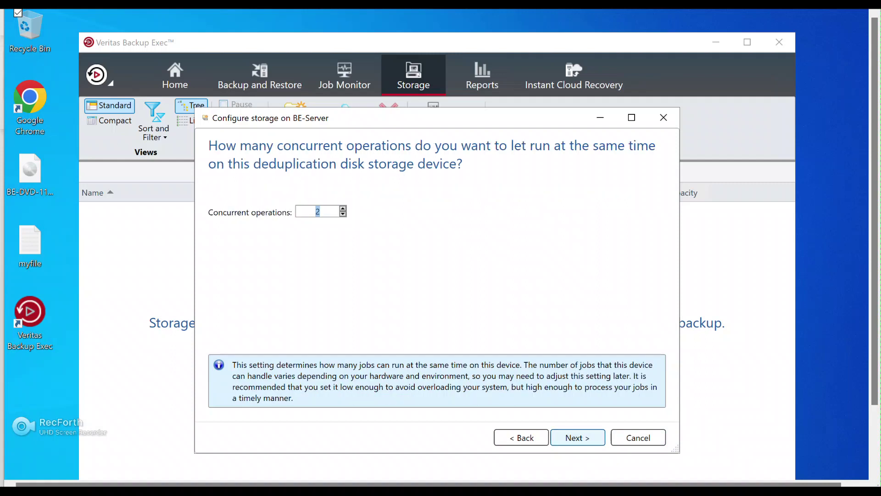
left_click(577, 437)
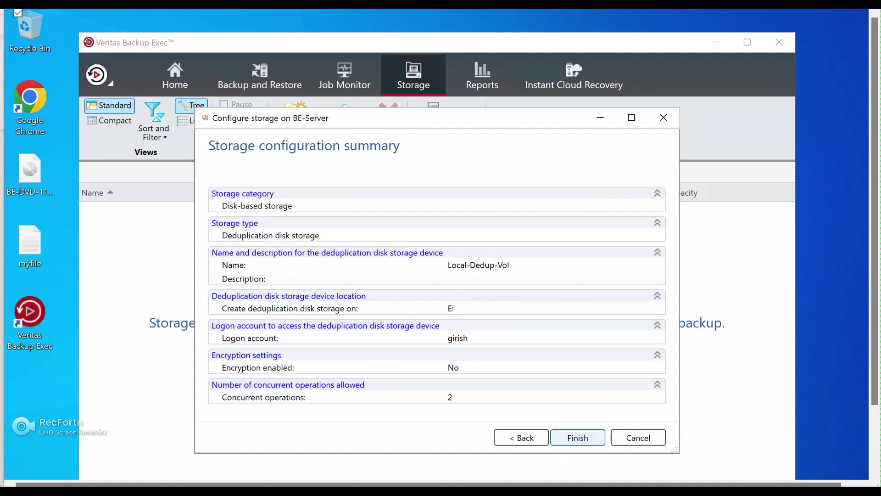
left_click(578, 438)
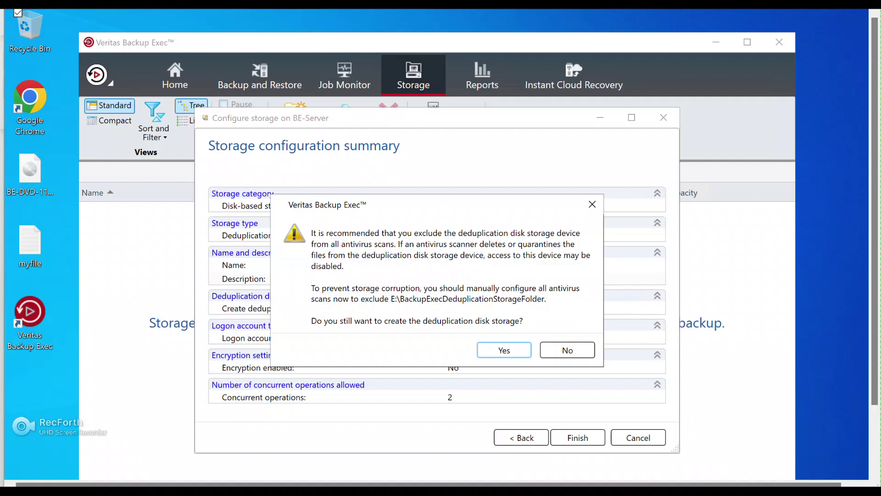
left_click(504, 349)
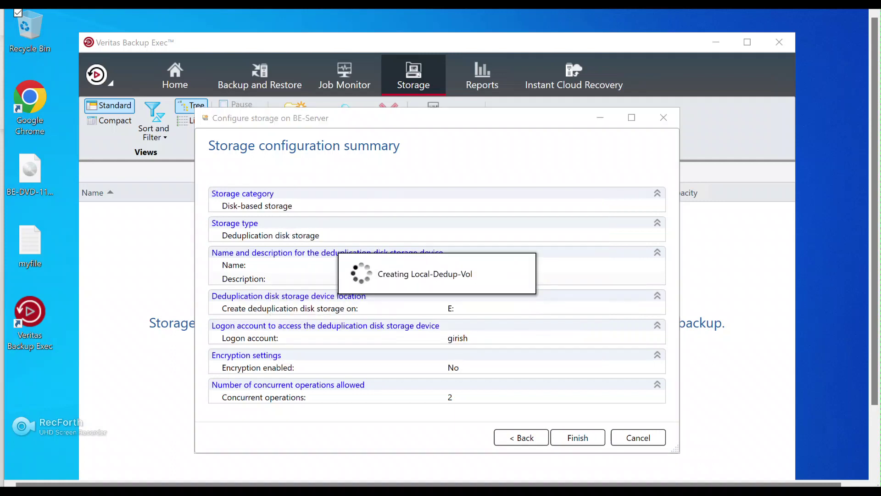
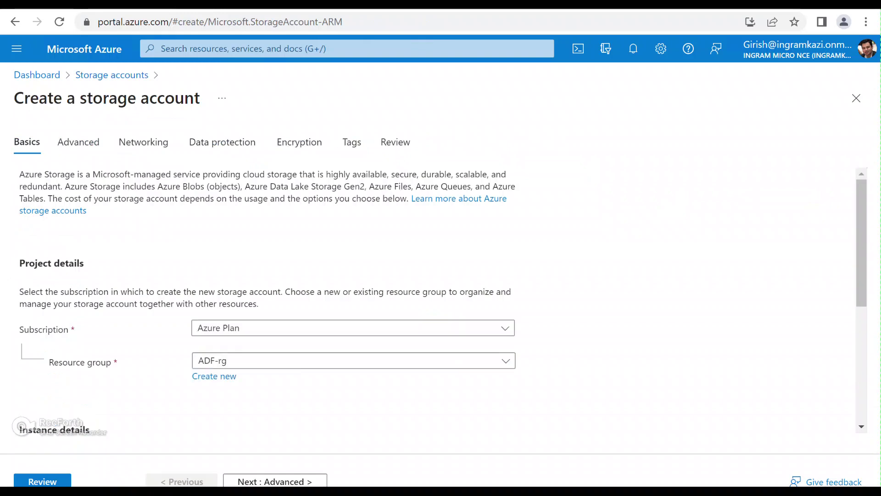
Step: Choose resource group BE-rg and name the storage account bharatsa
left_click(353, 360)
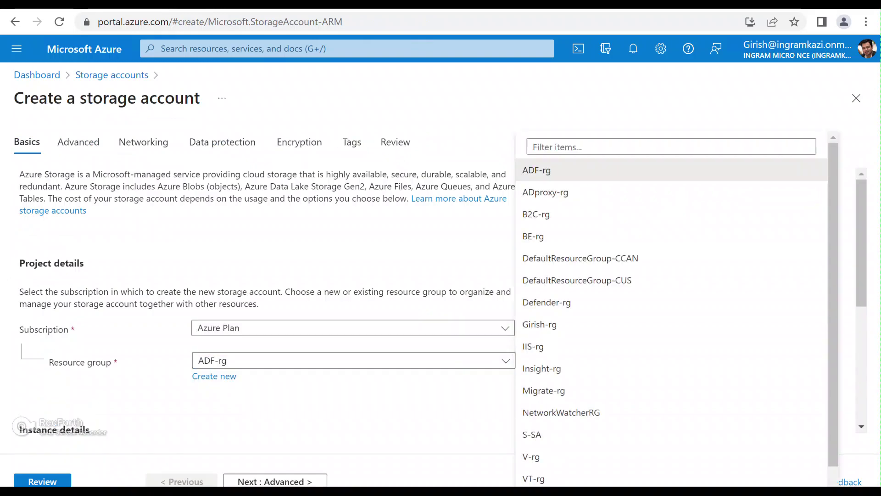
left_click(533, 229)
scroll(533, 229, "down", 3)
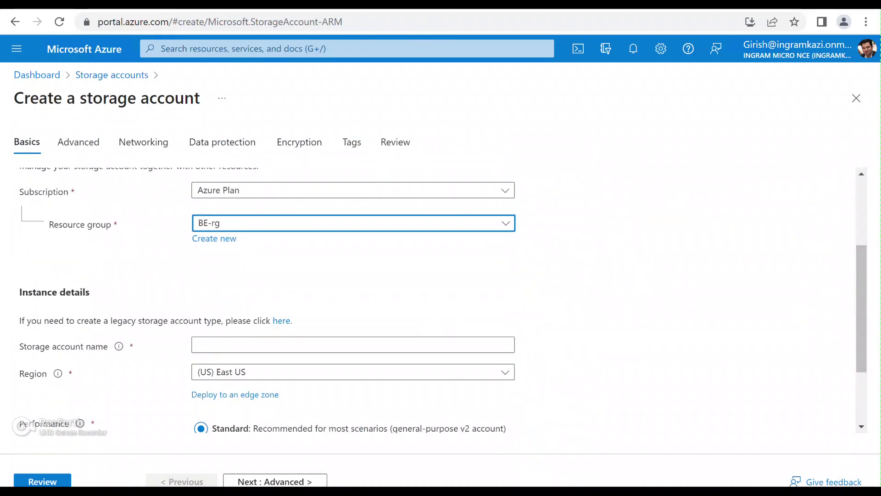
left_click(198, 344)
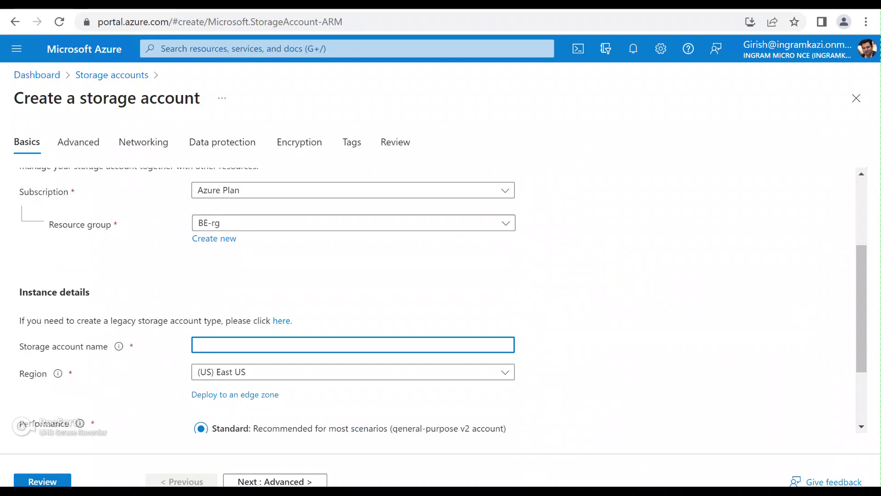
type("bharatsa")
key("Tab")
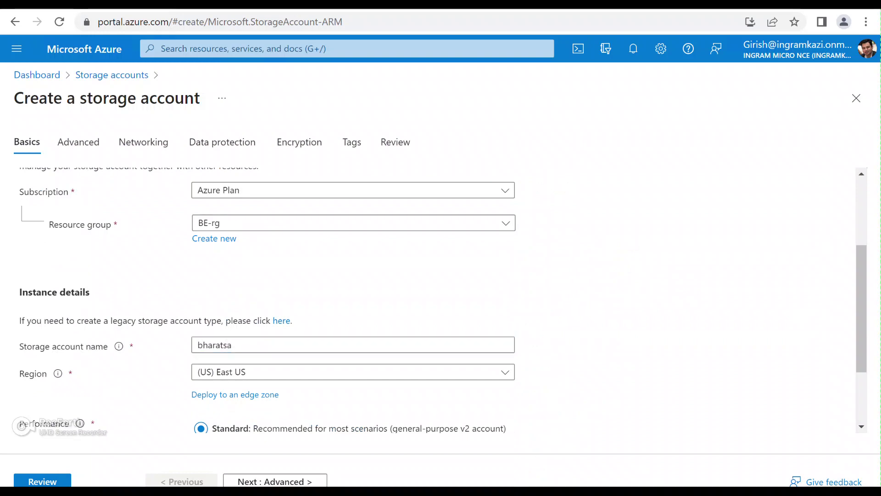
Step: Set the storage account region to (US) Central US
key("Return")
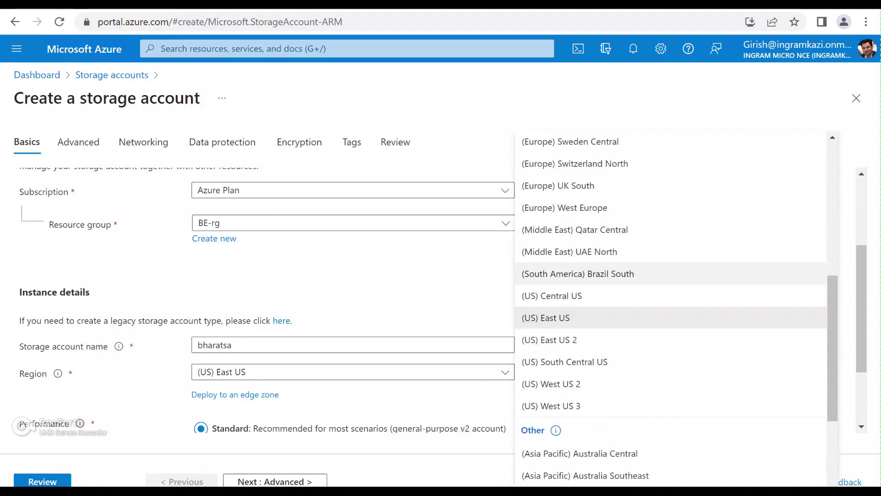
scroll(597, 229, "up", 7)
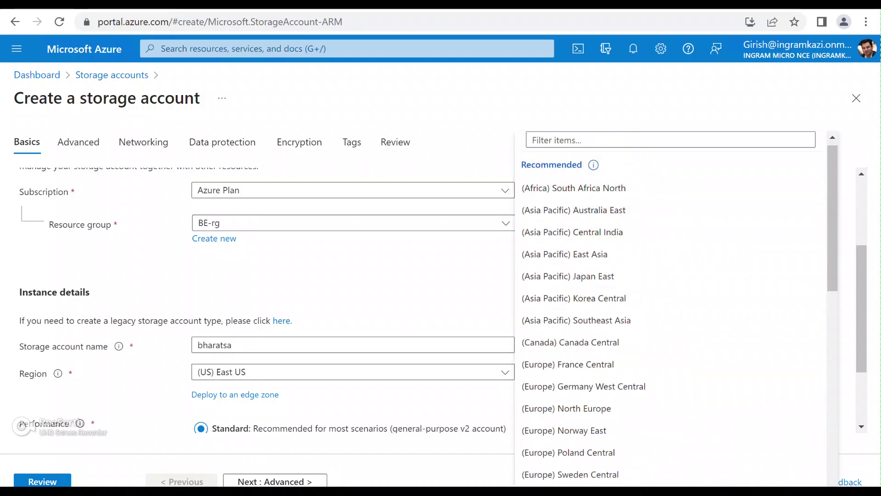
left_click(670, 140)
type("central")
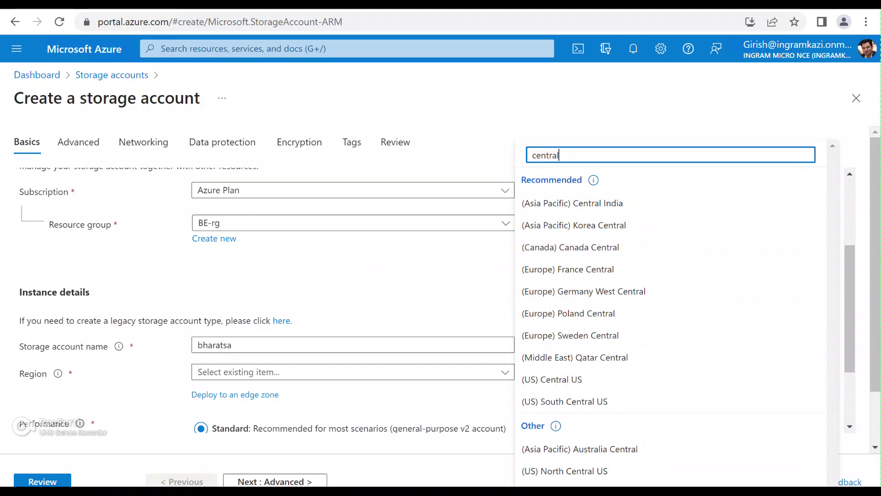
left_click(552, 379)
Step: Set redundancy to locally-redundant storage (LRS) and continue to the Advanced settings
scroll(552, 322, "down", 2)
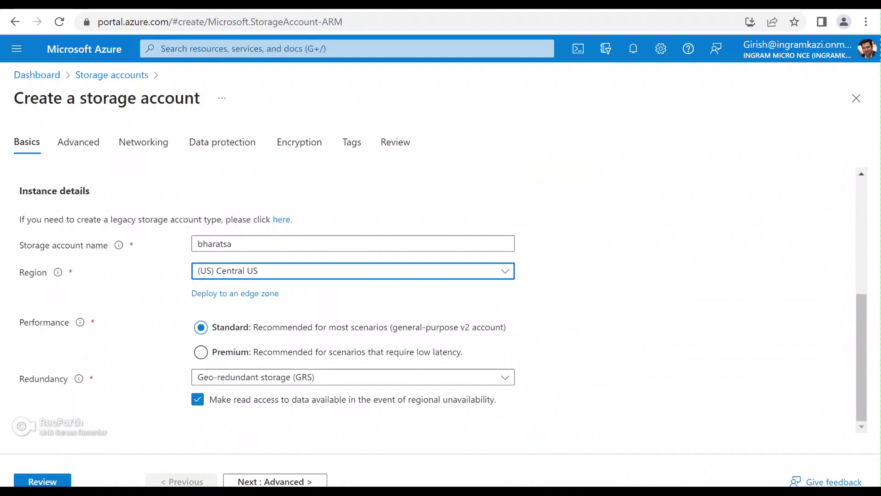
left_click(349, 377)
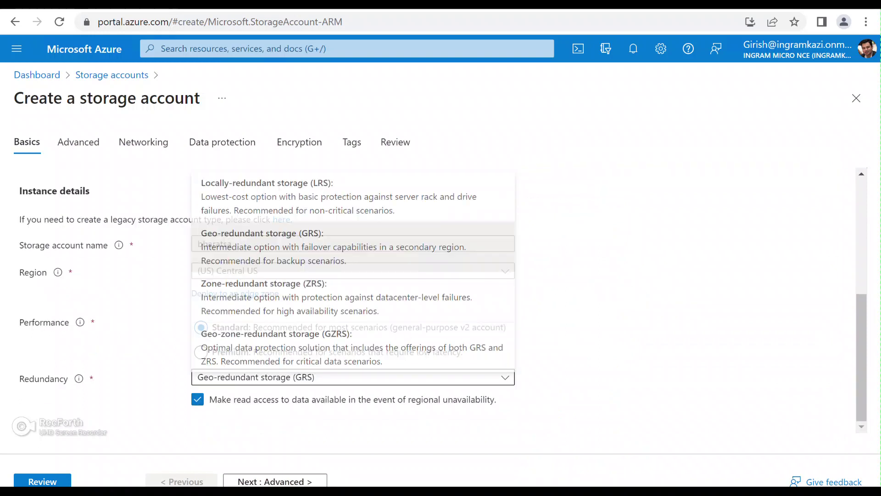
left_click(339, 194)
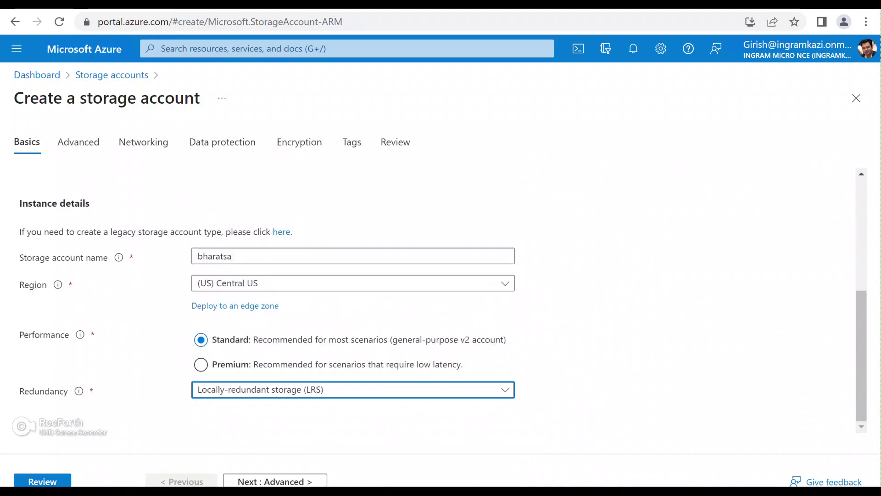
left_click(274, 481)
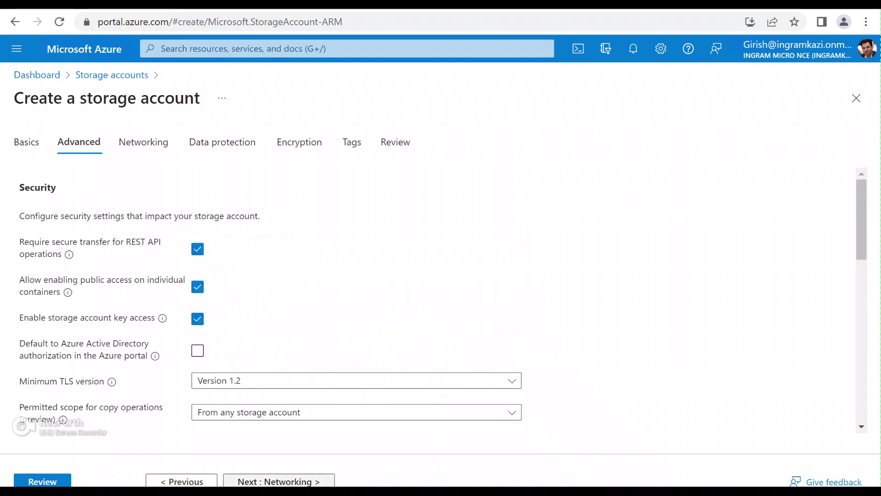
Step: Enable blob versioning with version-level immutability, then review and create the bharatsa storage account
left_click(274, 481)
left_click(275, 481)
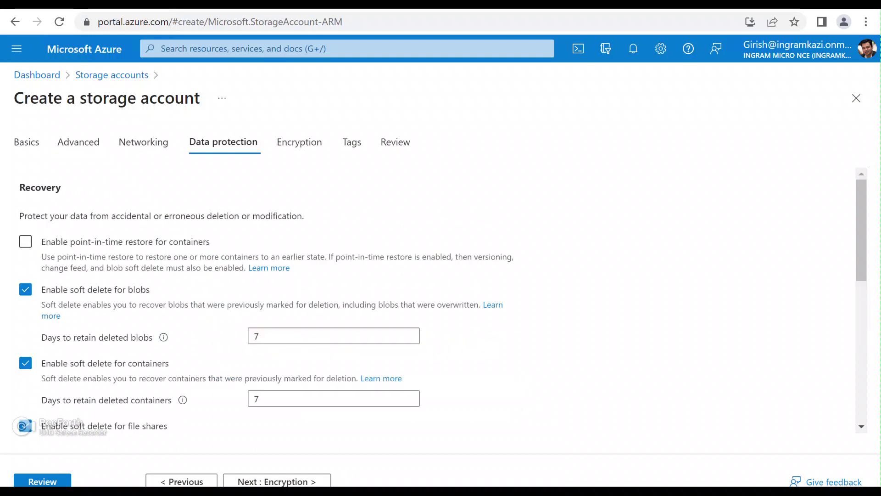
scroll(436, 299, "down", 5)
scroll(436, 298, "down", 2)
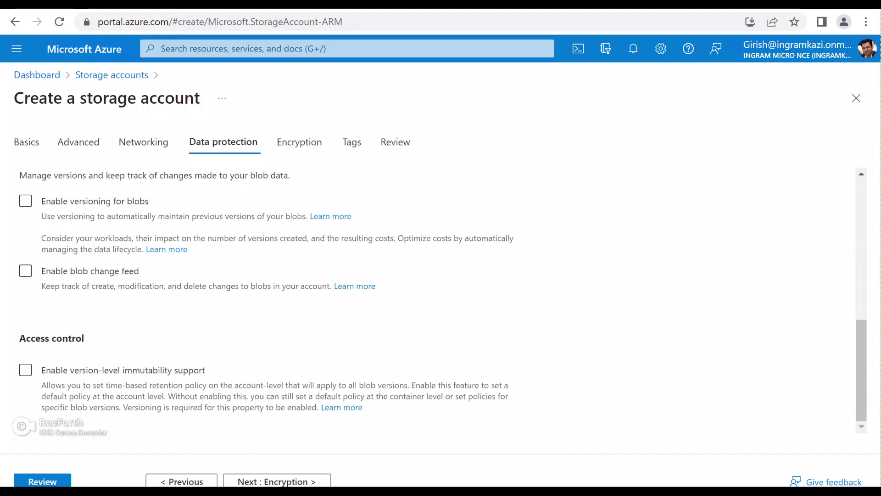
left_click(25, 370)
left_click(42, 481)
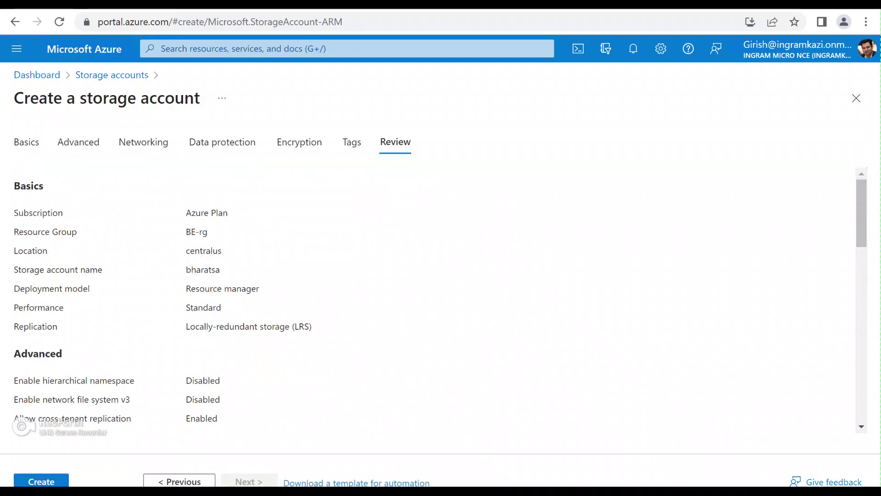
left_click(41, 481)
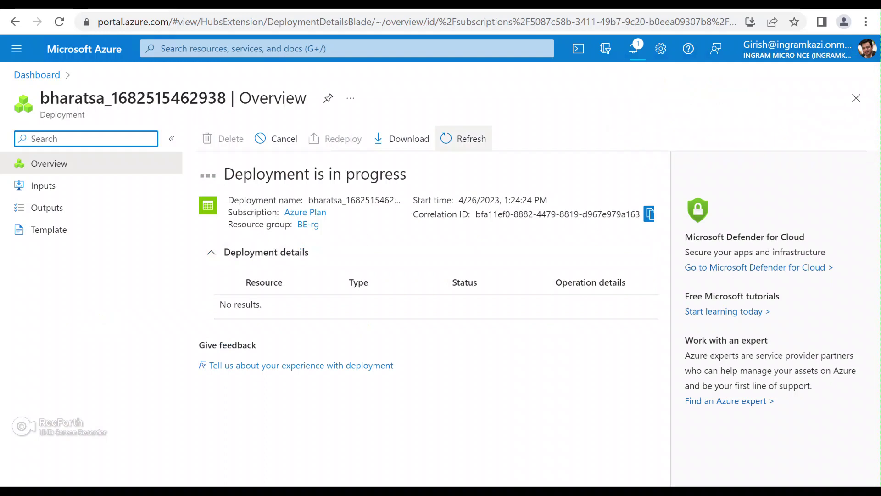
Step: Refresh the deployment overview so bharatsa shows status Accepted
left_click(463, 138)
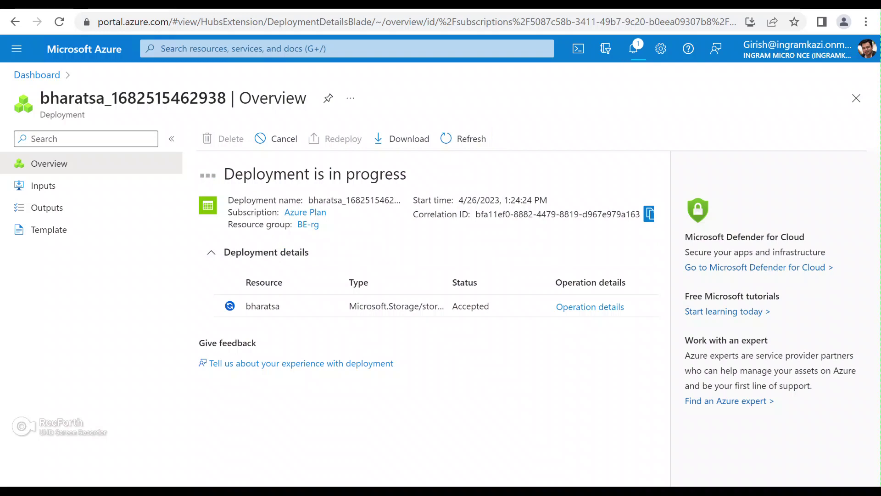
Step: Return to Backup Exec, dismiss the device properties tip, and confirm restarting the Backup Exec services
mouse_move(490, 495)
left_click(558, 454)
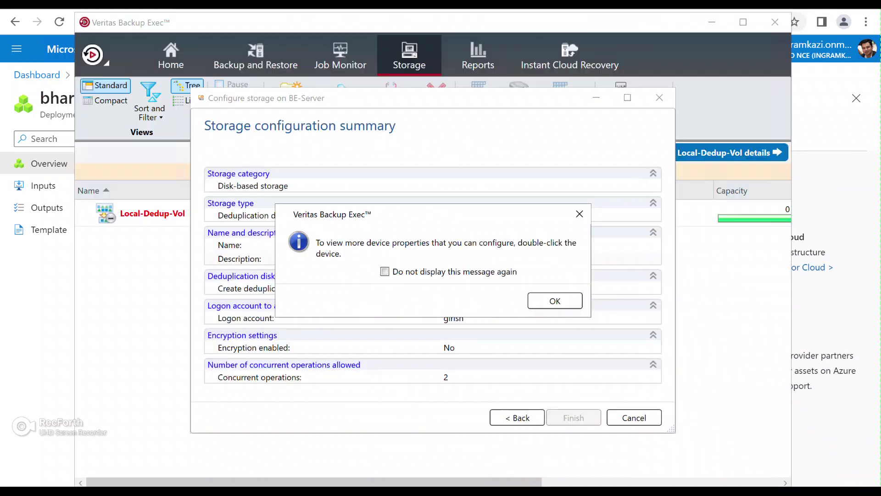
key("Return")
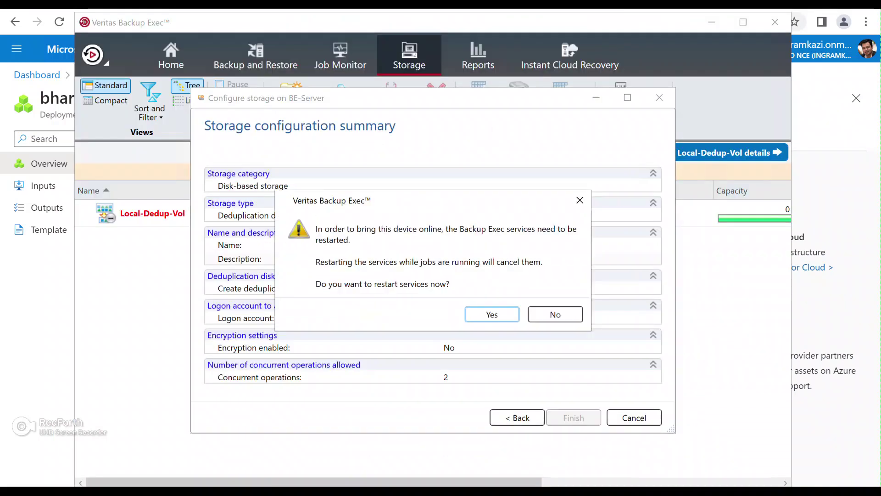
key("Return")
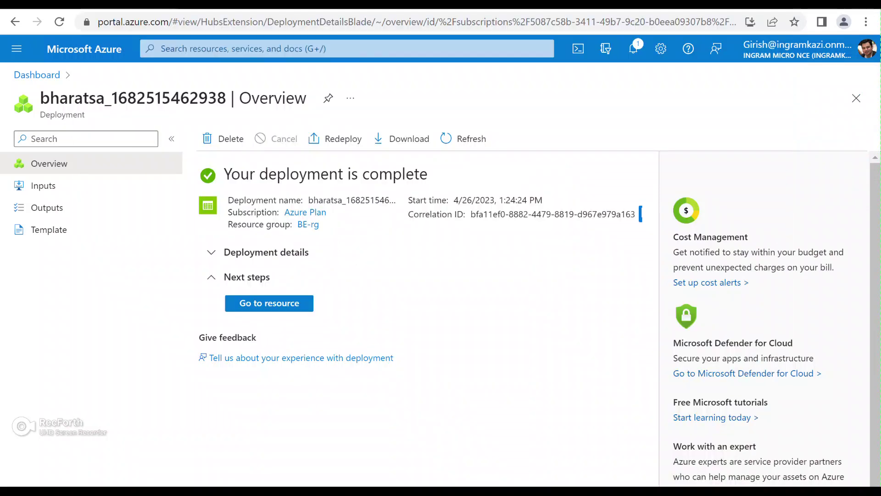
Step: Go to the bharatsa storage account, view its Containers, then its Access keys
left_click(268, 304)
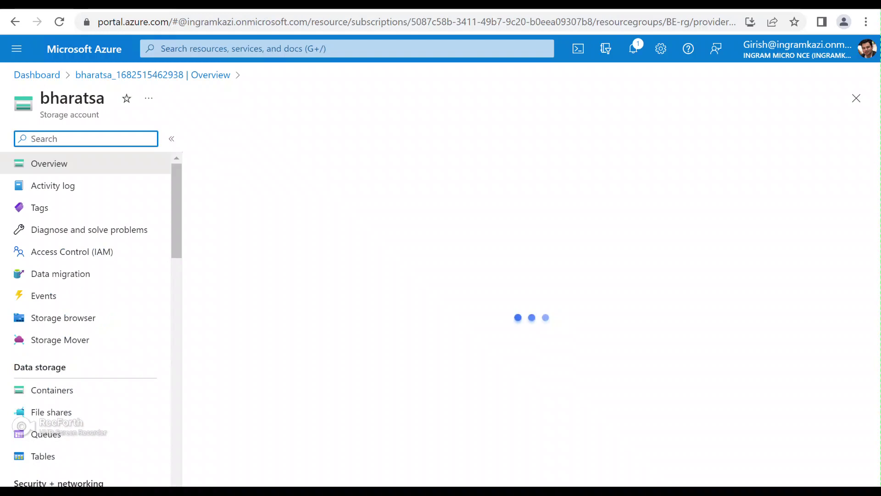
left_click(52, 389)
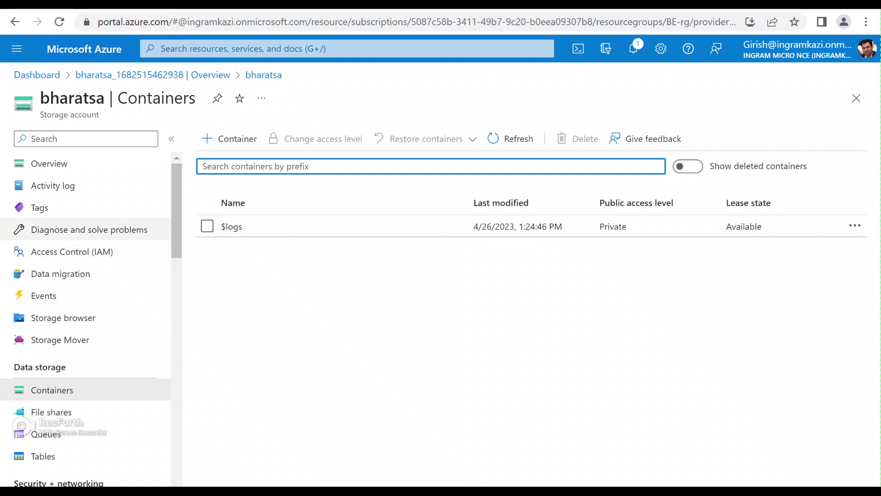
scroll(85, 312, "down", 3)
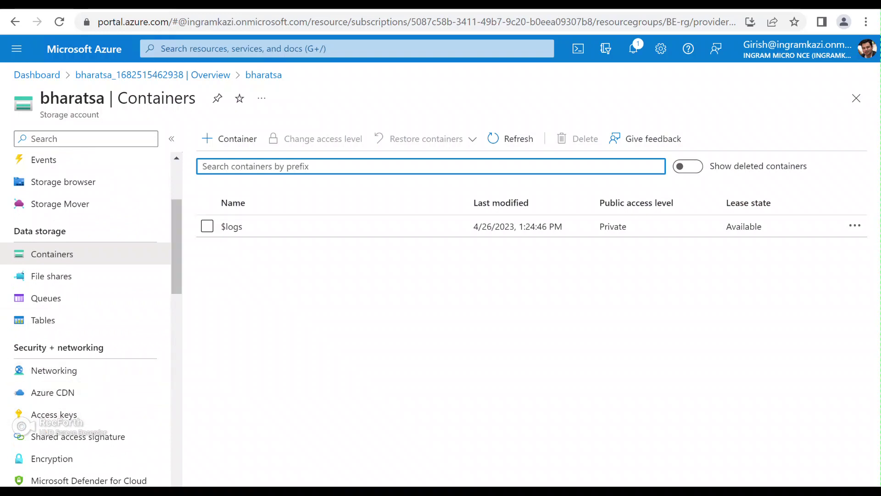
left_click(54, 415)
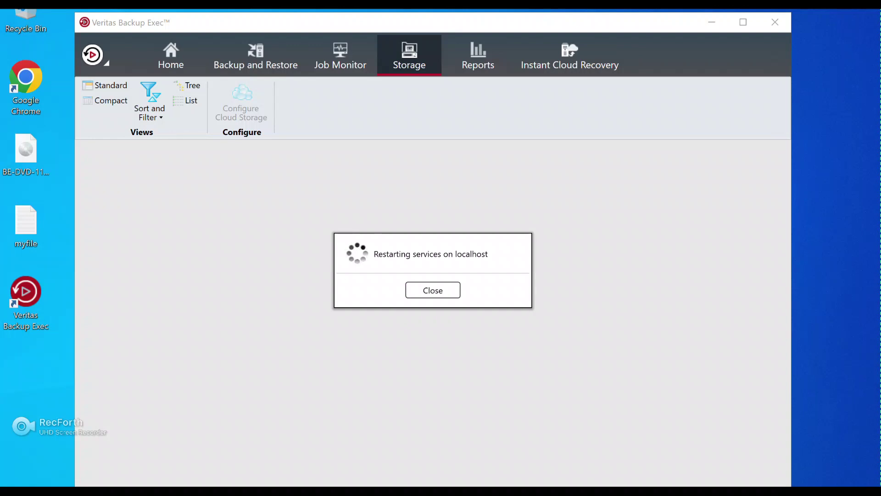
Step: Browse in File Explorer to C:\Program Files\Veritas\Backup Exec
key("super+e")
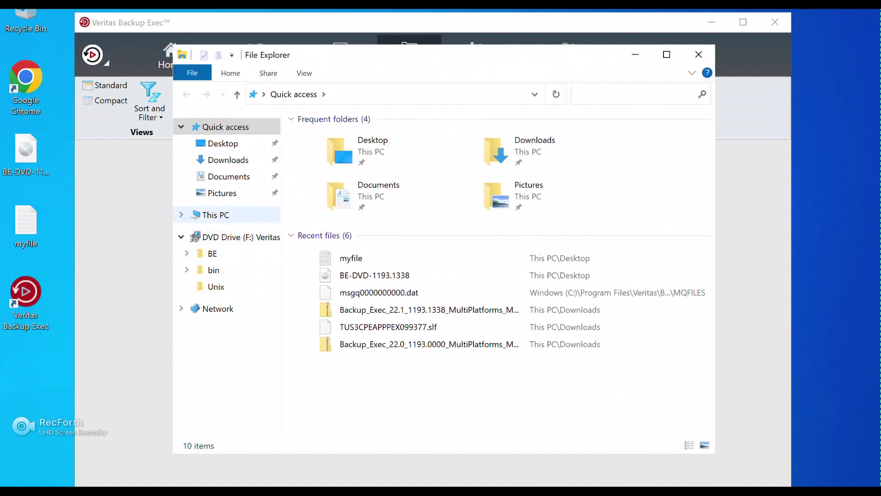
left_click(216, 215)
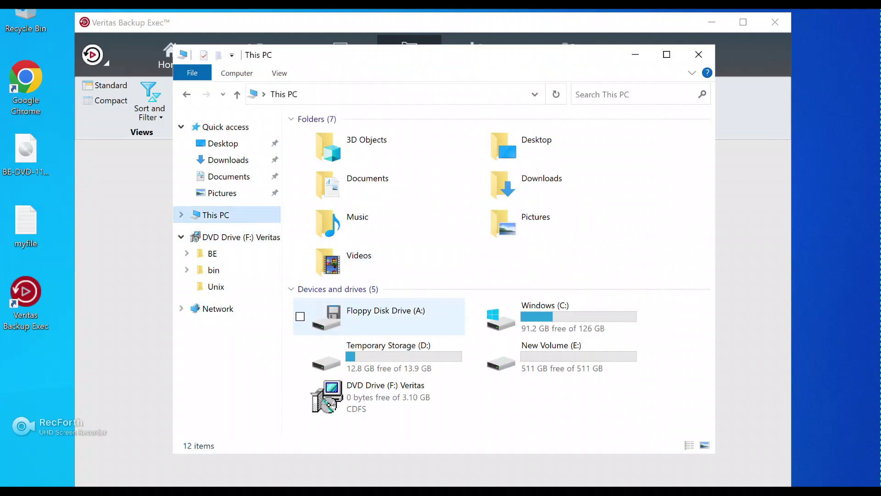
left_click(553, 316)
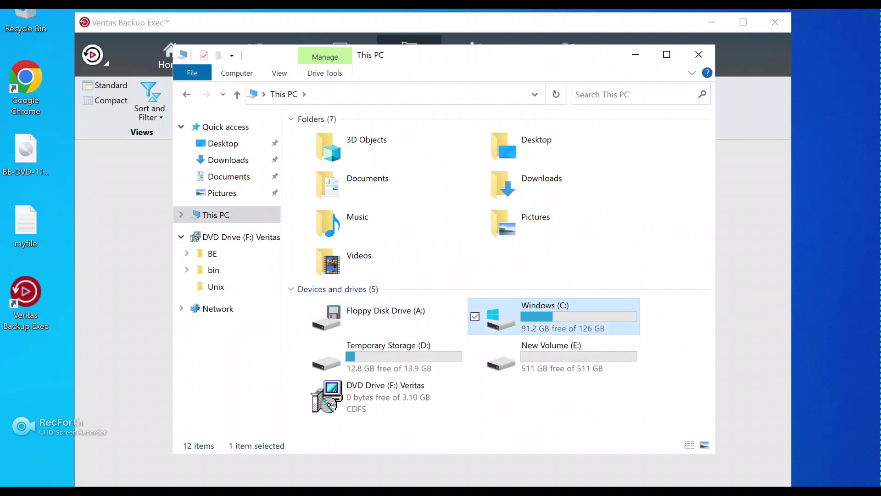
double_click(553, 317)
left_click(345, 195)
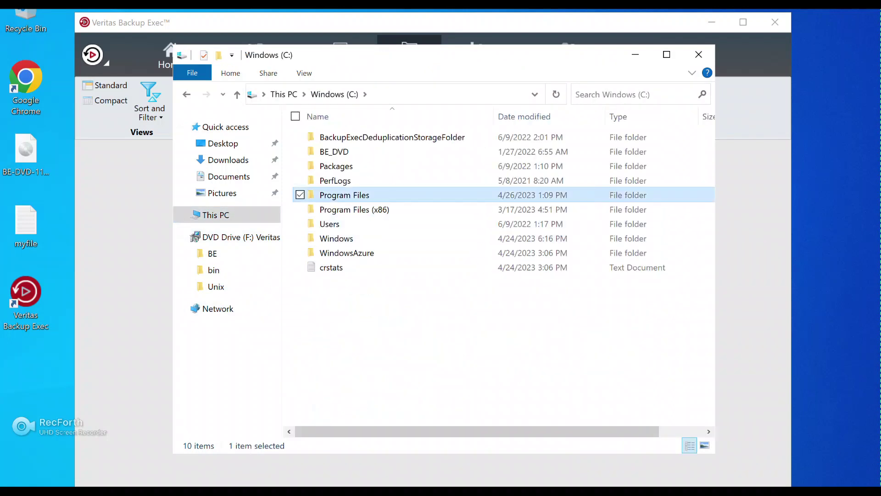
double_click(344, 195)
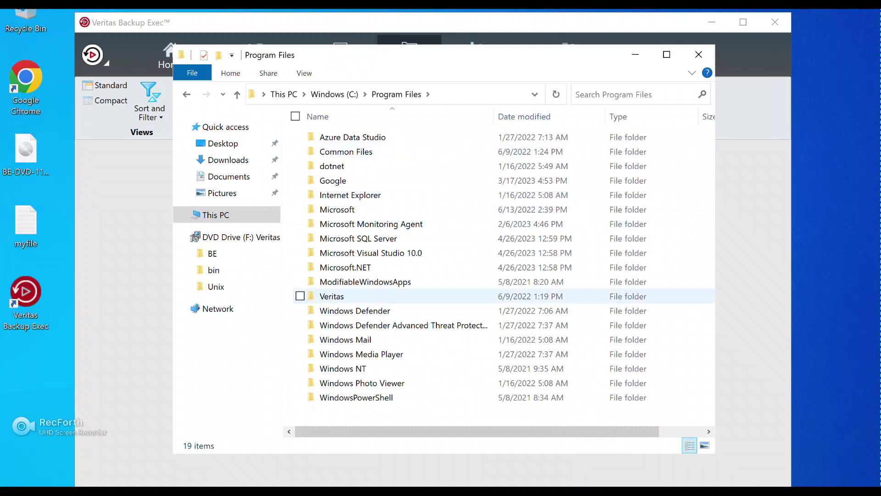
left_click(332, 296)
double_click(331, 296)
left_click(342, 137)
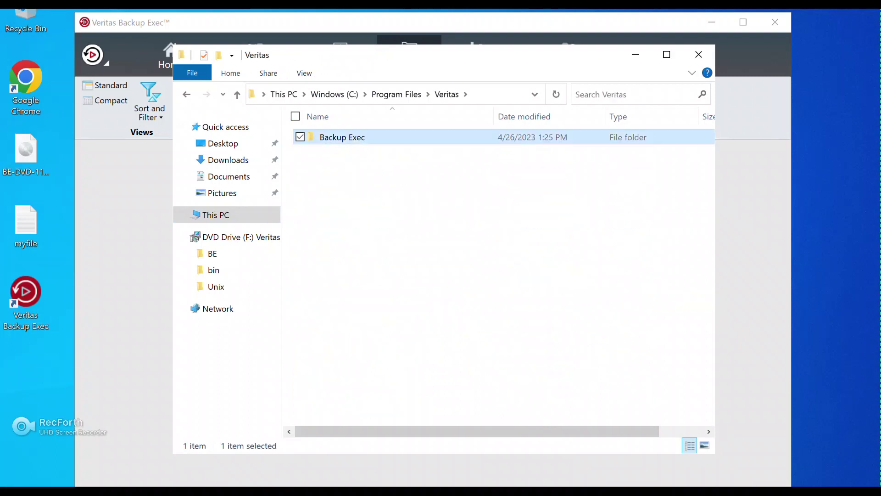
double_click(342, 137)
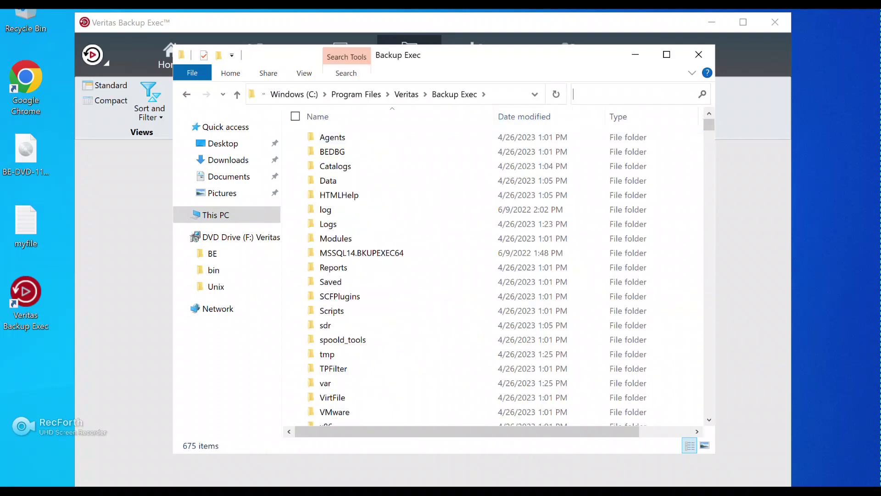
Step: Search 'msdp', copy msdpcldutil's Location path from its Properties, and close Explorer
type("msdp")
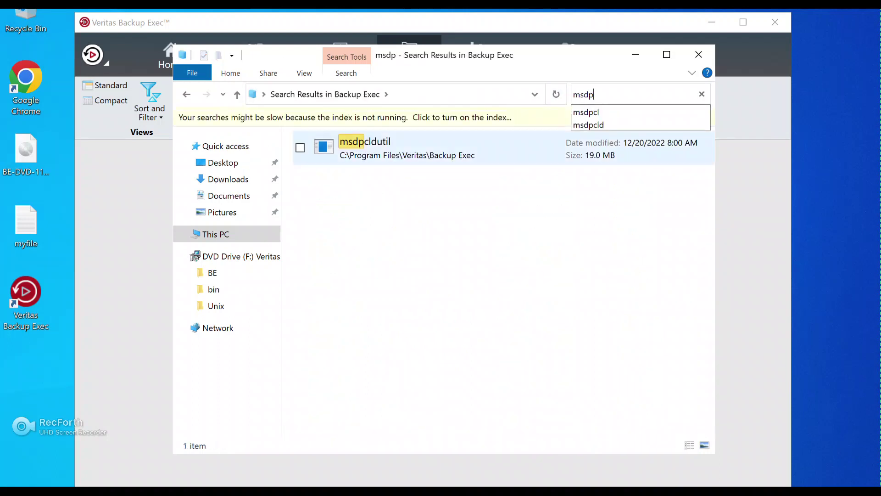
right_click(379, 154)
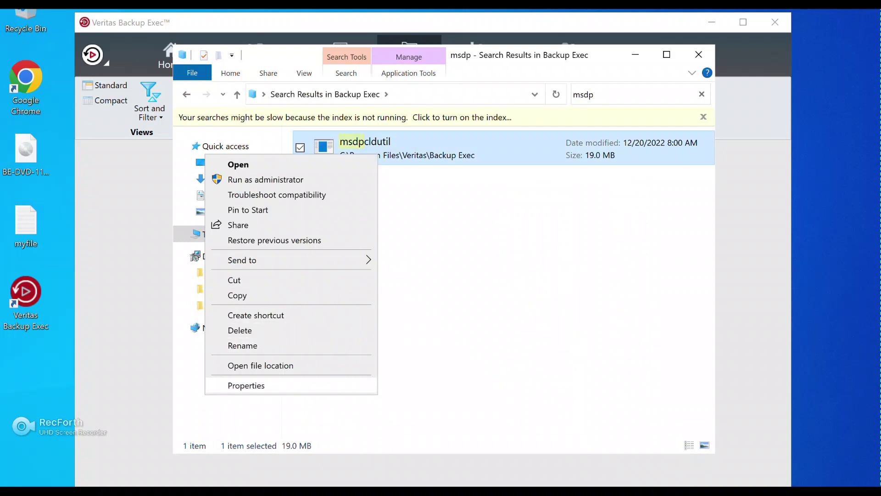
key("Return")
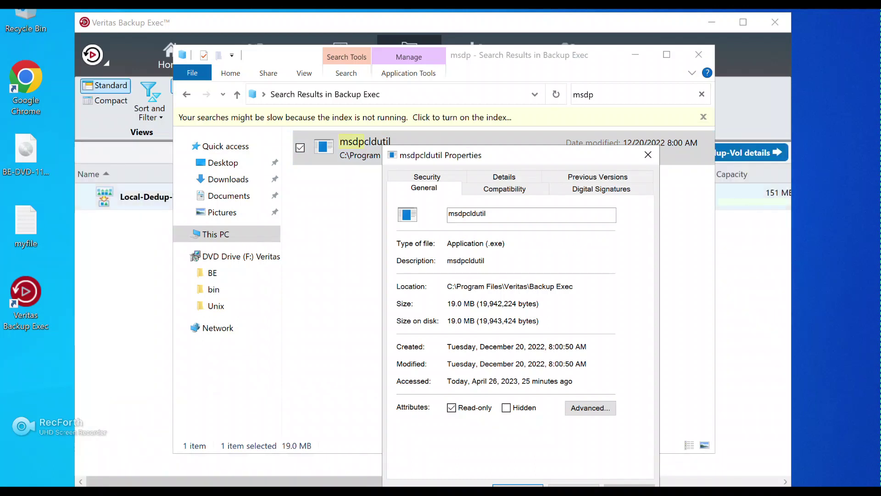
left_click_drag(447, 287, 574, 286)
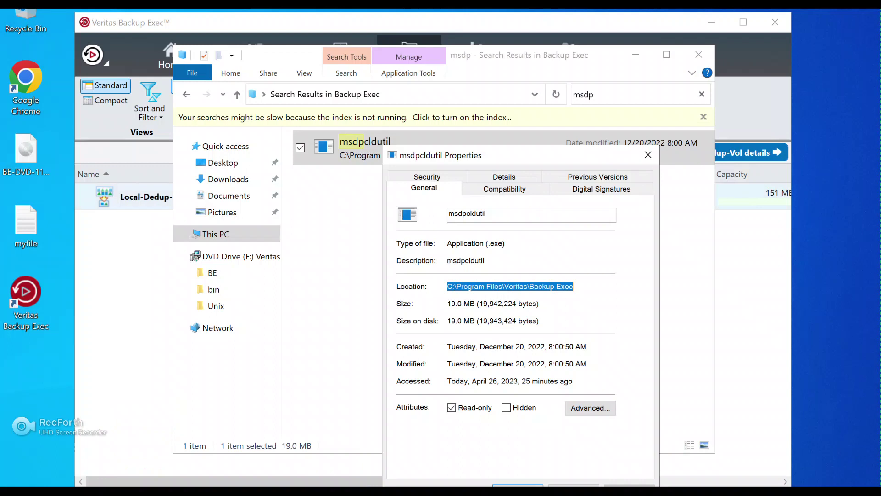
right_click(571, 286)
left_click(550, 326)
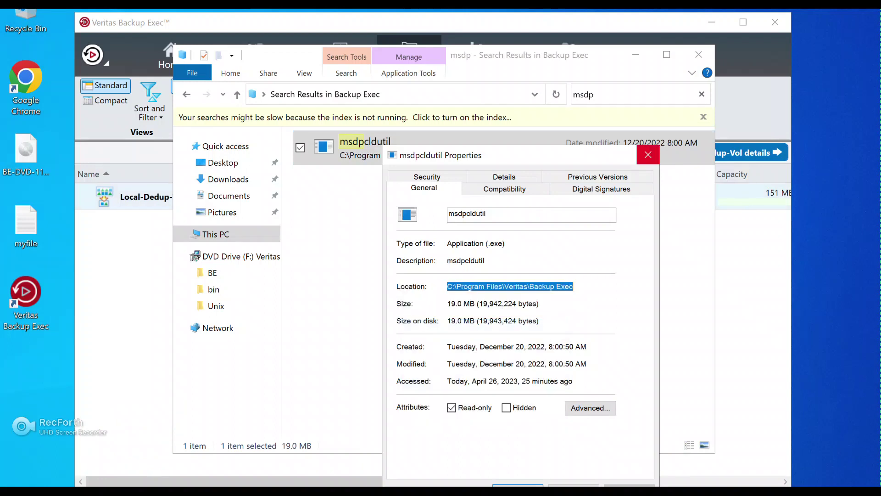
left_click(648, 155)
left_click(698, 54)
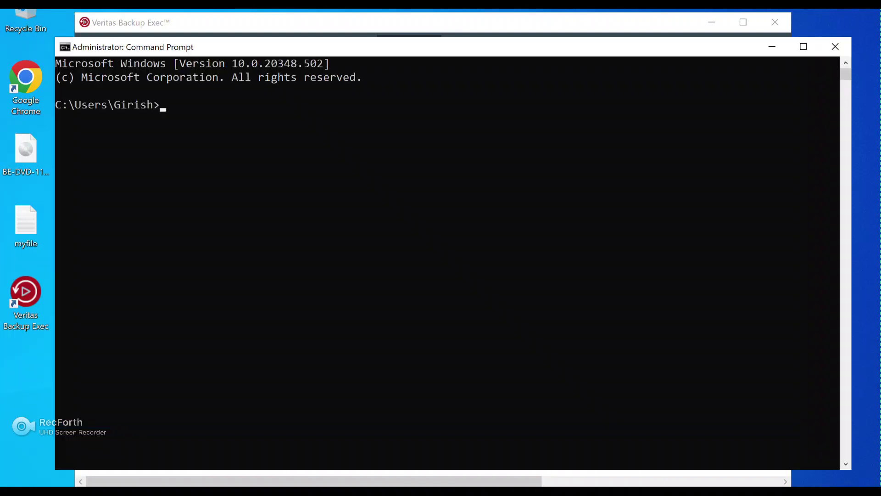
Step: Change to the Backup Exec folder and run msdpcldutil.exe, which reports empty MSDPC settings
type("cd")
key("ctrl+v")
key("Return")
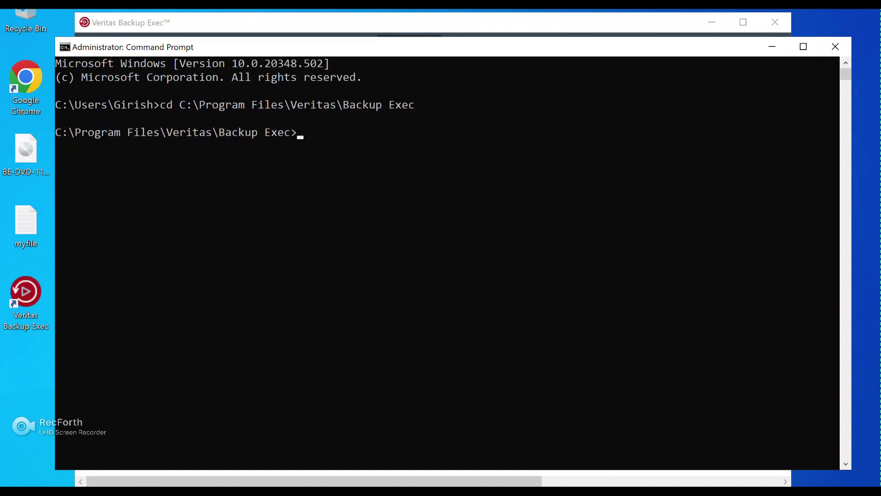
type("msdpc")
type("ldutil")
type(".")
type("exe")
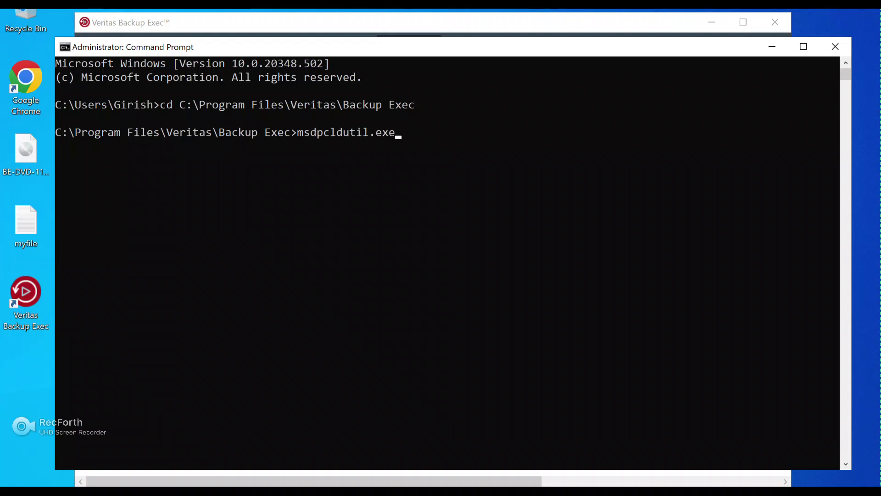
key("Return")
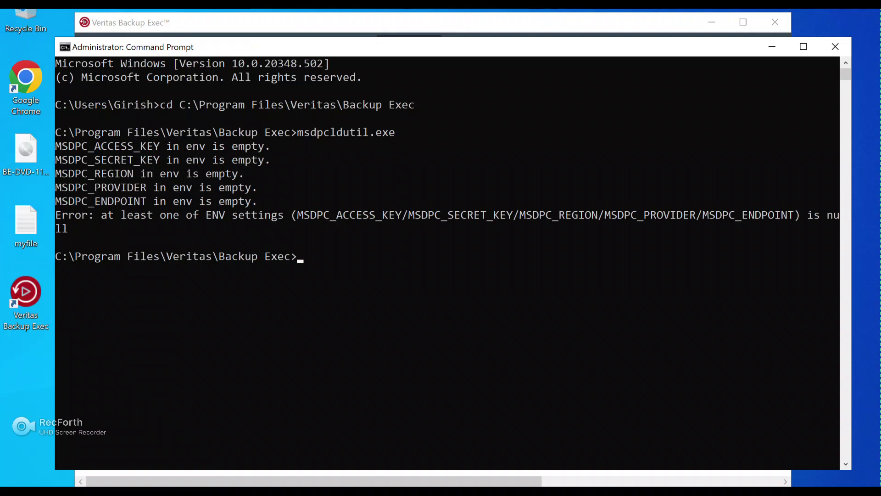
key("alt+Tab")
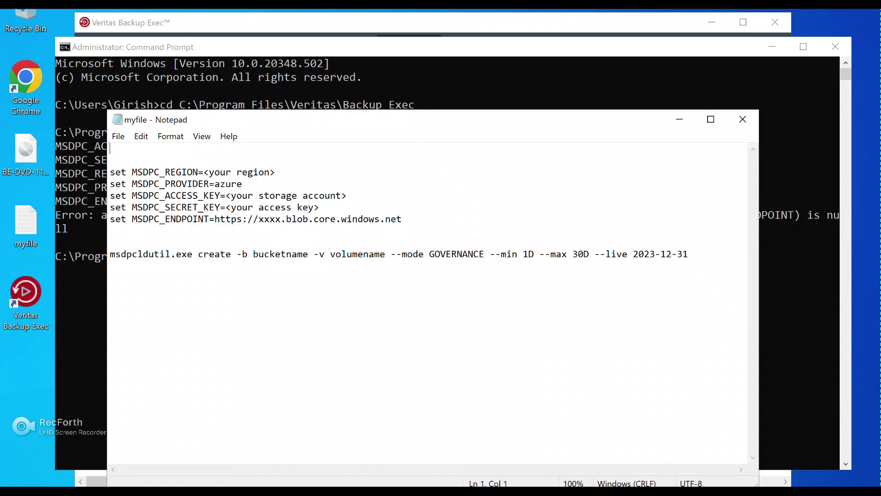
left_click(276, 172)
key("BackSpace")
key("BackSpace")
key("BackSpace")
key("BackSpace")
key("BackSpace")
key("BackSpace")
key("BackSpace")
key("BackSpace")
key("BackSpace")
key("BackSpace")
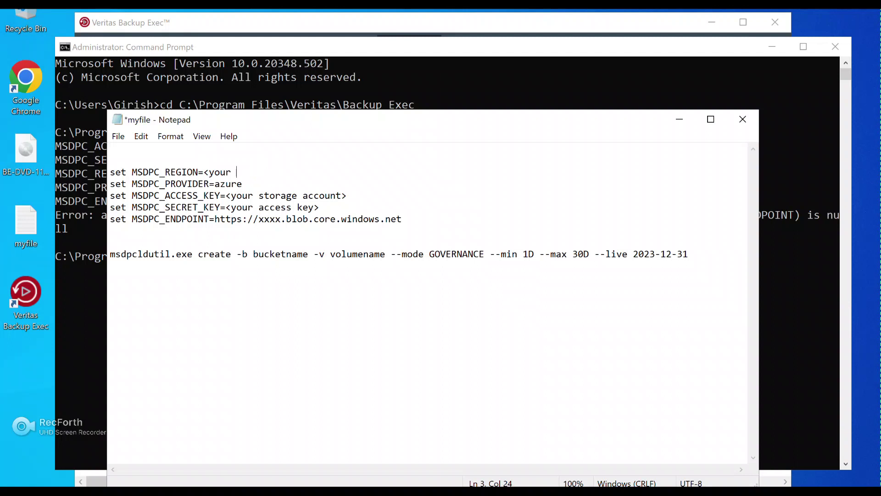
key("BackSpace")
key("BackSpace")
key("BackSpace")
type("central us")
left_click(347, 195)
key("BackSpace")
key("BackSpace")
key("BackSpace")
key("BackSpace")
key("BackSpace")
key("BackSpace")
key("BackSpace")
key("BackSpace")
key("BackSpace")
key("BackSpace")
key("BackSpace")
key("BackSpace")
key("BackSpace")
key("BackSpace")
key("BackSpace")
key("BackSpace")
key("BackSpace")
key("BackSpace")
key("BackSpace")
key("BackSpace")
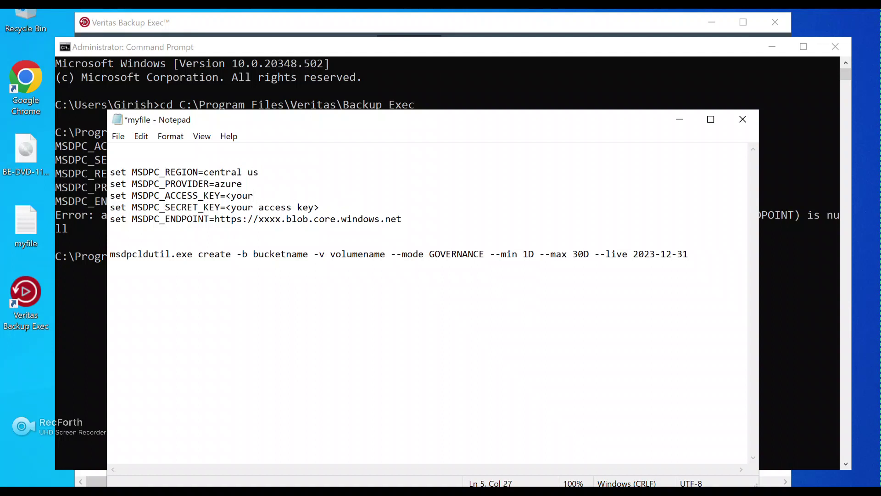
key("BackSpace")
key("BackSpace")
type("bharatsa")
key("alt+Tab")
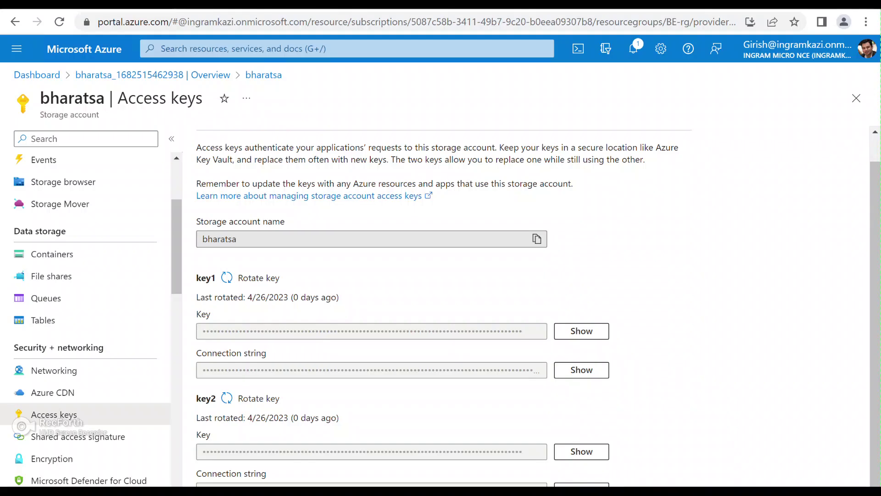
Step: Copy the storage account's key1 and paste it into myfile as MSDPC_SECRET_KEY
left_click(581, 331)
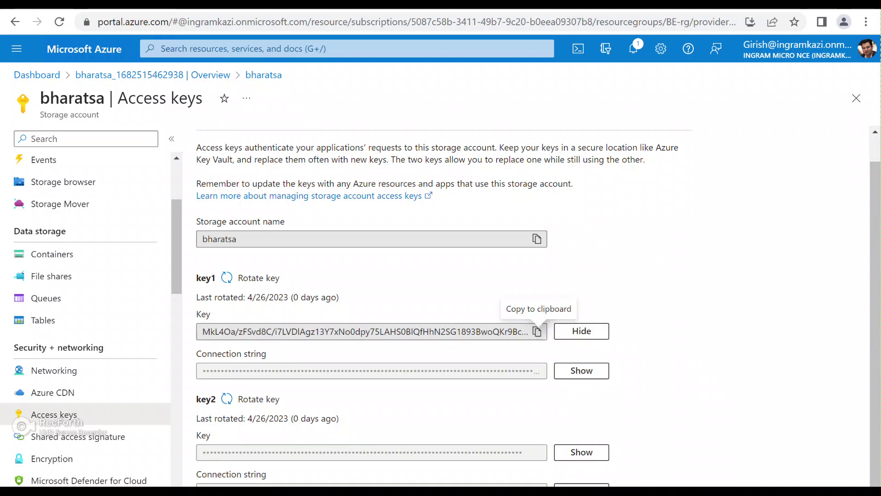
left_click(537, 331)
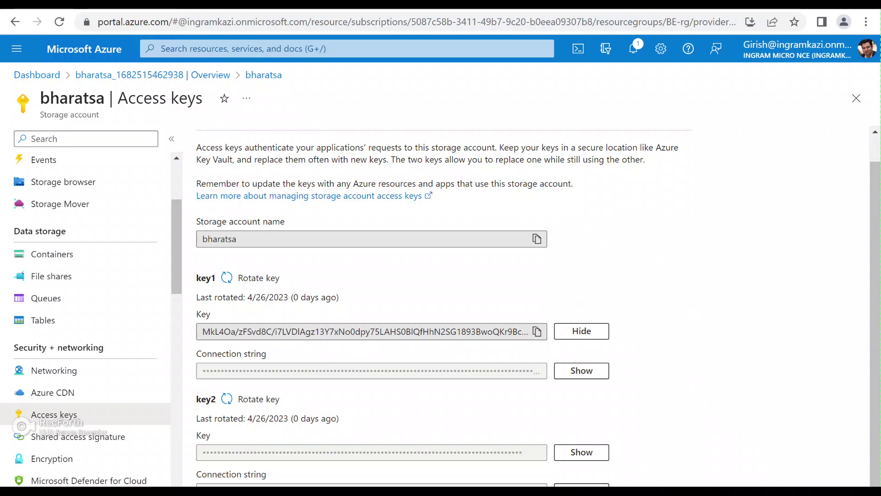
key("alt+Tab")
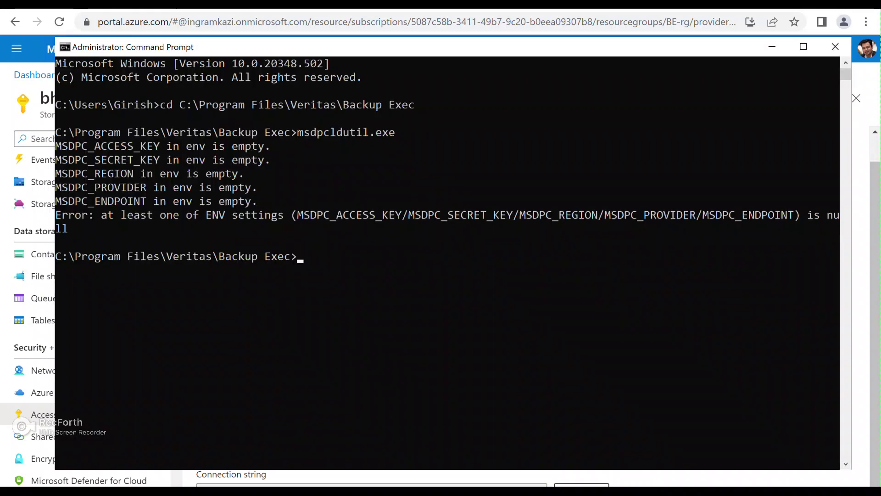
key("alt+Tab")
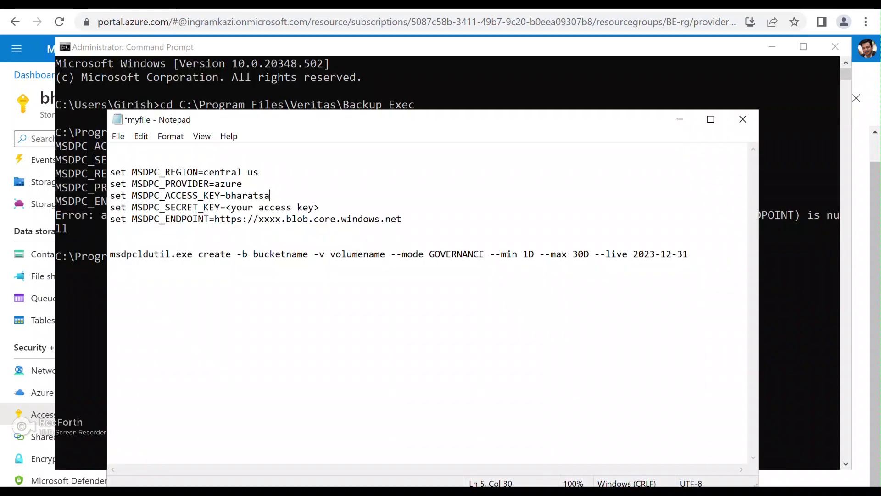
key("BackSpace")
key("BackSpace")
key("BackSpace")
key("BackSpace")
key("BackSpace")
key("BackSpace")
key("BackSpace")
key("BackSpace")
key("BackSpace")
key("BackSpace")
key("BackSpace")
key("BackSpace")
key("BackSpace")
key("BackSpace")
key("BackSpace")
key("BackSpace")
key("BackSpace")
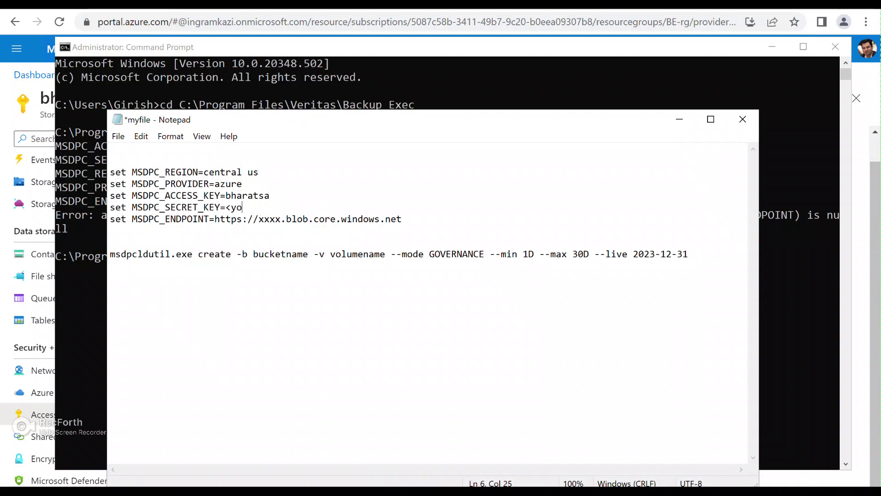
key("ctrl+v")
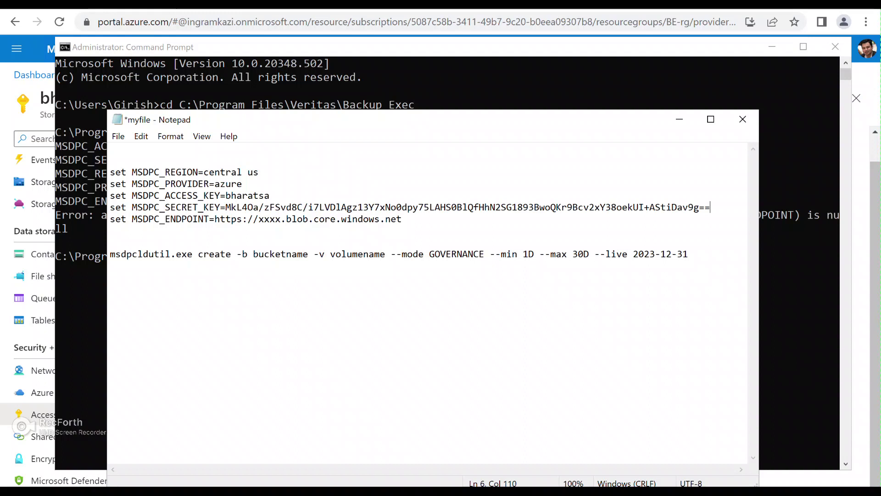
Step: Clear the placeholder value from the MSDPC_ENDPOINT line
left_click(401, 219)
key("BackSpace")
key("BackSpace")
key("BackSpace")
key("BackSpace")
key("BackSpace")
key("BackSpace")
key("BackSpace")
key("BackSpace")
key("BackSpace")
key("BackSpace")
key("BackSpace")
key("BackSpace")
key("BackSpace")
key("BackSpace")
key("BackSpace")
key("BackSpace")
key("BackSpace")
key("BackSpace")
key("BackSpace")
key("BackSpace")
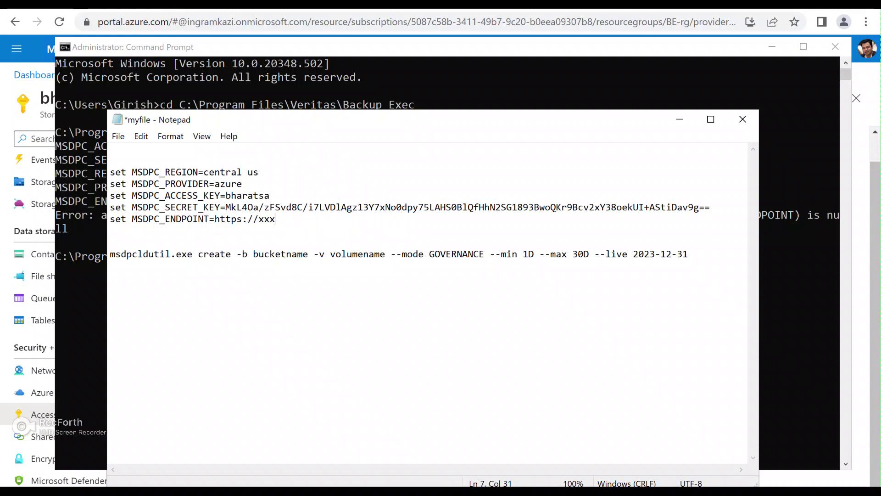
key("BackSpace")
key("BackSpace")
key("BackSpace")
key("BackSpace")
key("alt+Tab")
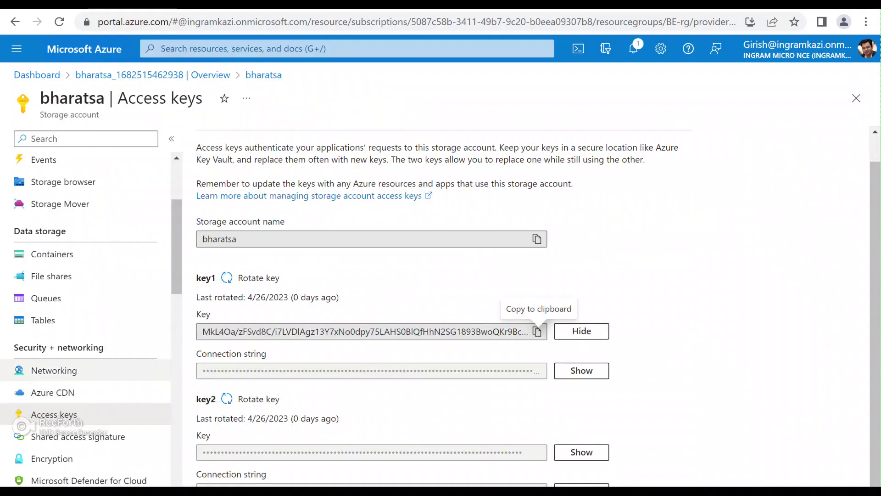
scroll(82, 390, "down", 5)
scroll(82, 391, "down", 3)
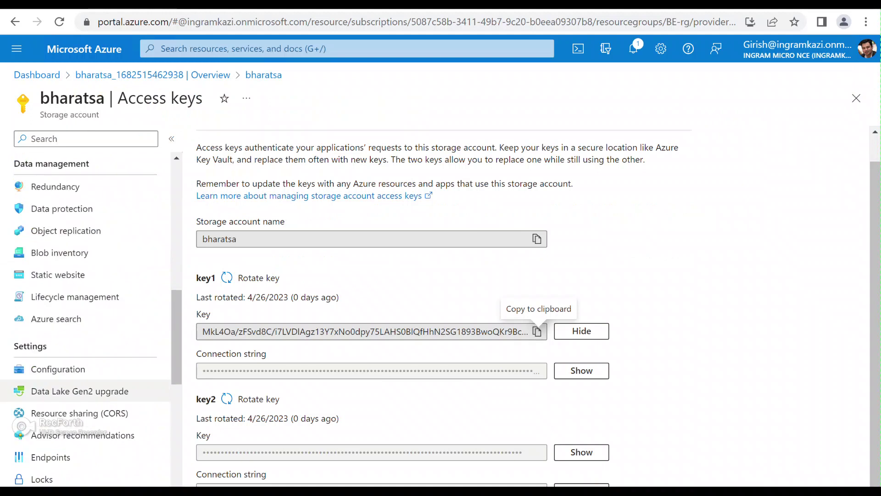
left_click(51, 457)
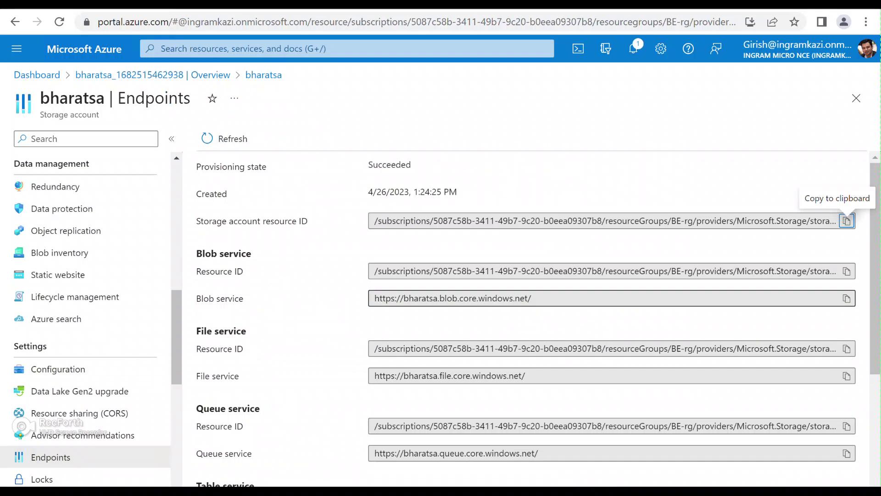
left_click(847, 299)
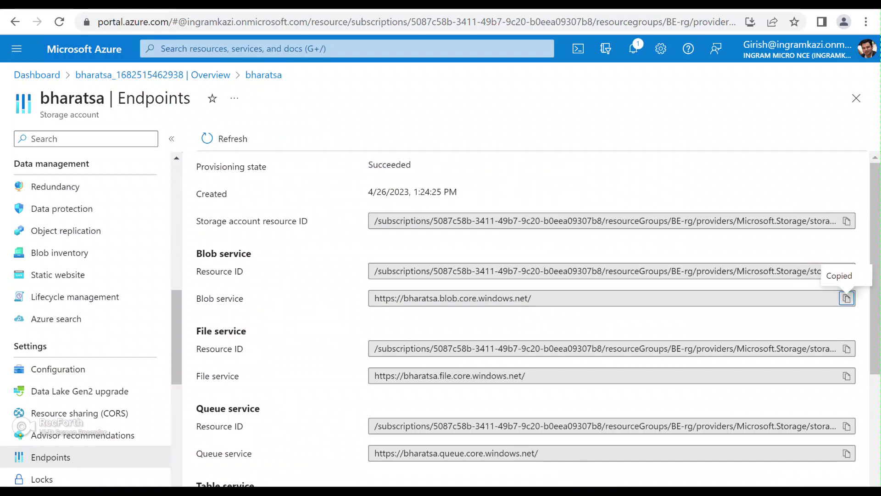
key("alt+Tab")
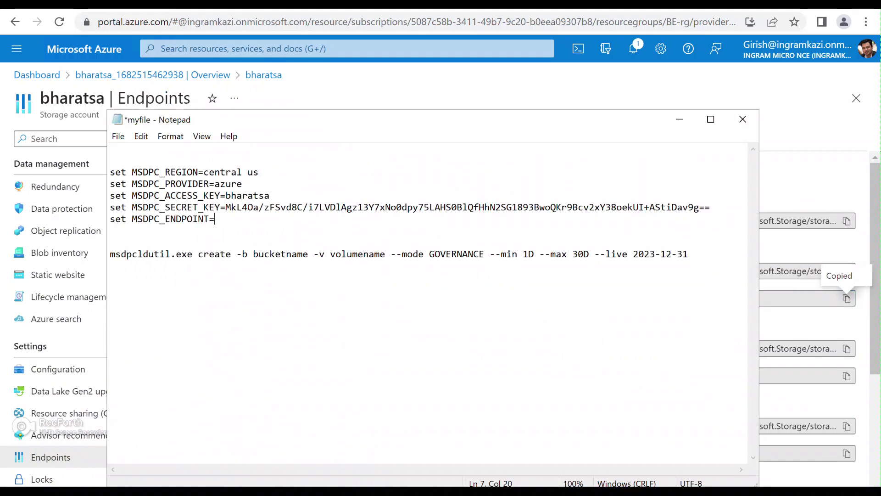
key("ctrl+v")
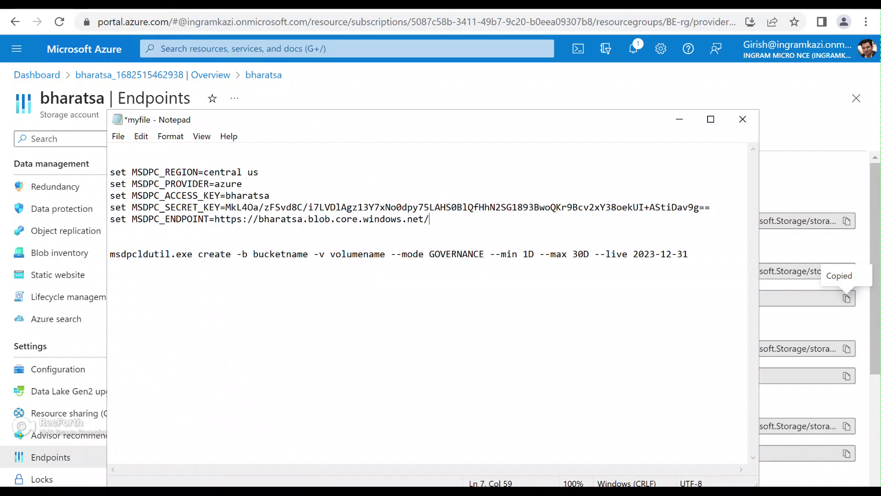
left_click_drag(110, 171, 110, 230)
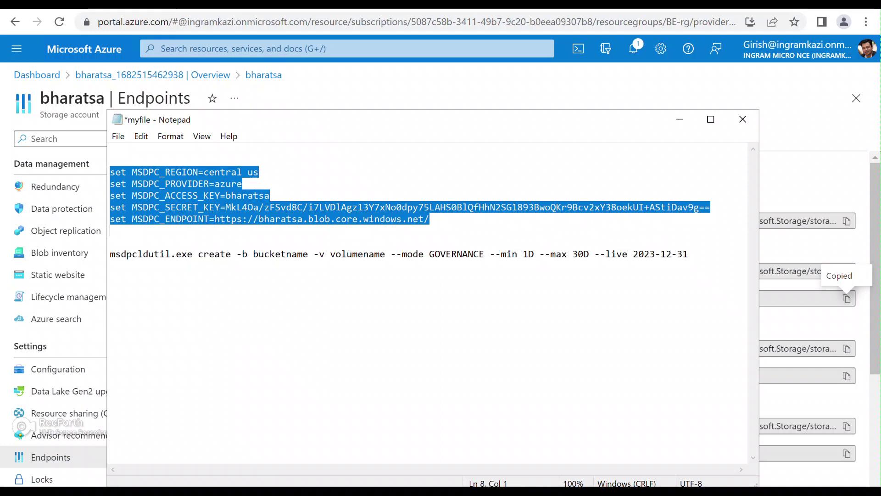
right_click(133, 215)
left_click(165, 257)
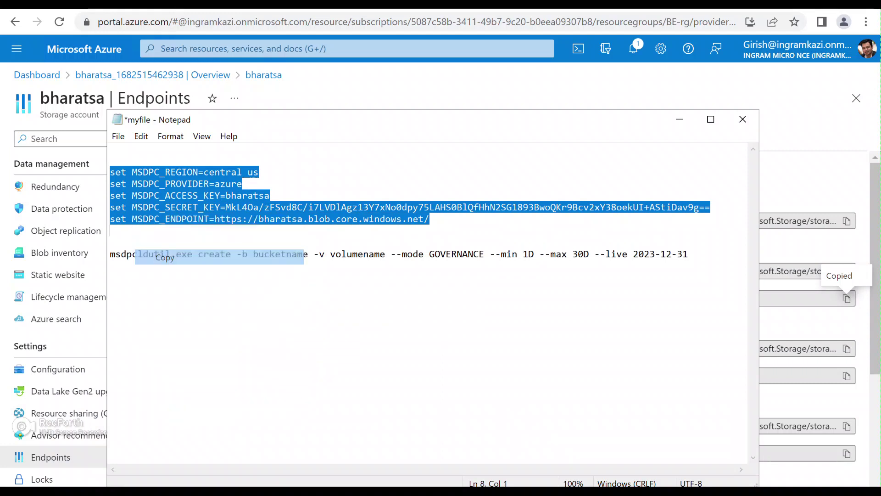
key("alt+Tab")
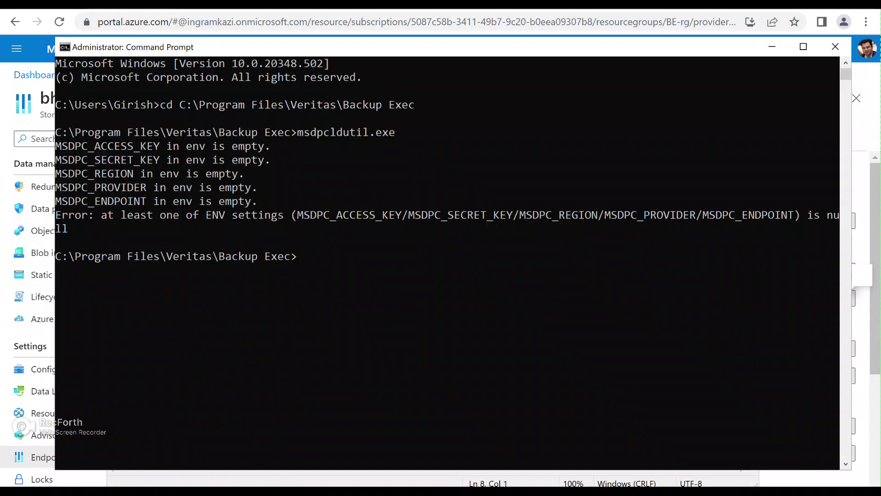
key("ctrl+v")
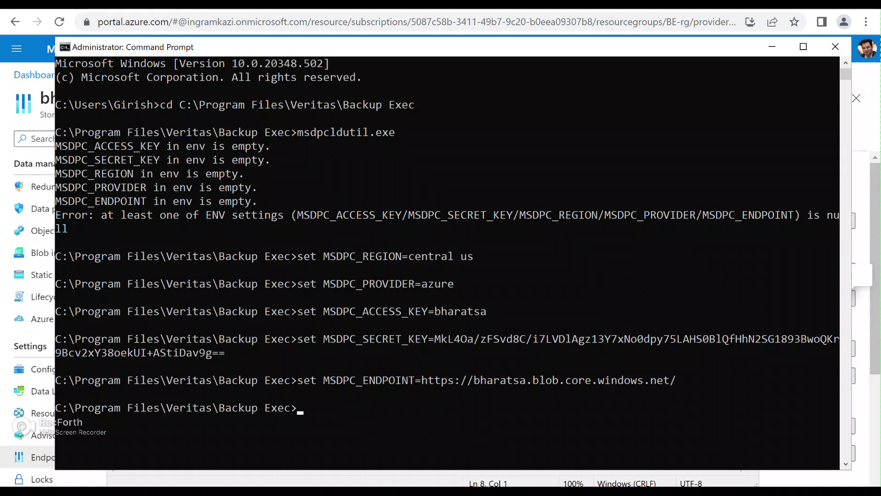
Step: Clear the Command Prompt output with cls
type("cls")
key("Return")
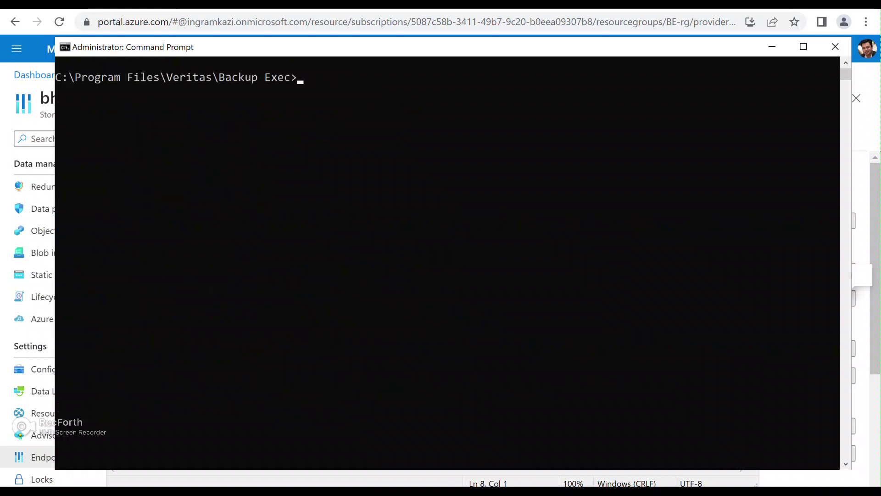
key("alt+Tab")
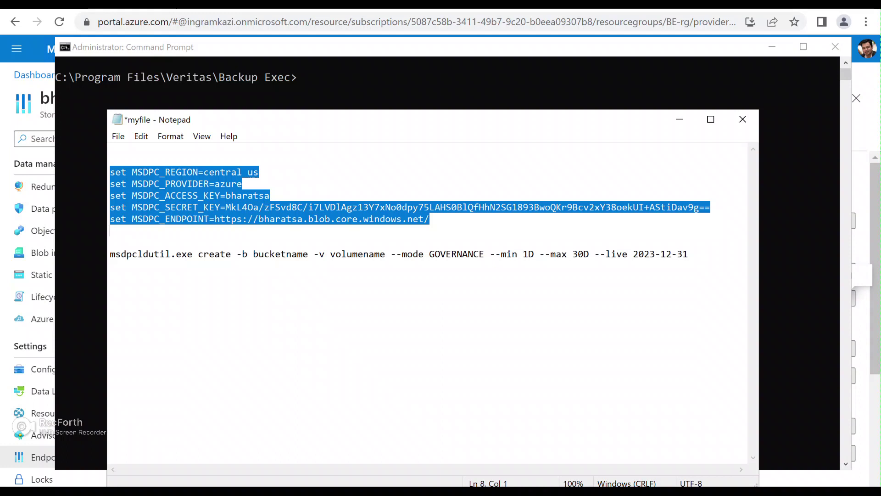
Step: Replace the bucketname and volumename placeholders with bharatcontainer and bharatvolume
left_click(308, 254)
key("BackSpace")
key("BackSpace")
key("BackSpace")
key("BackSpace")
key("BackSpace")
key("BackSpace")
key("BackSpace")
key("BackSpace")
key("BackSpace")
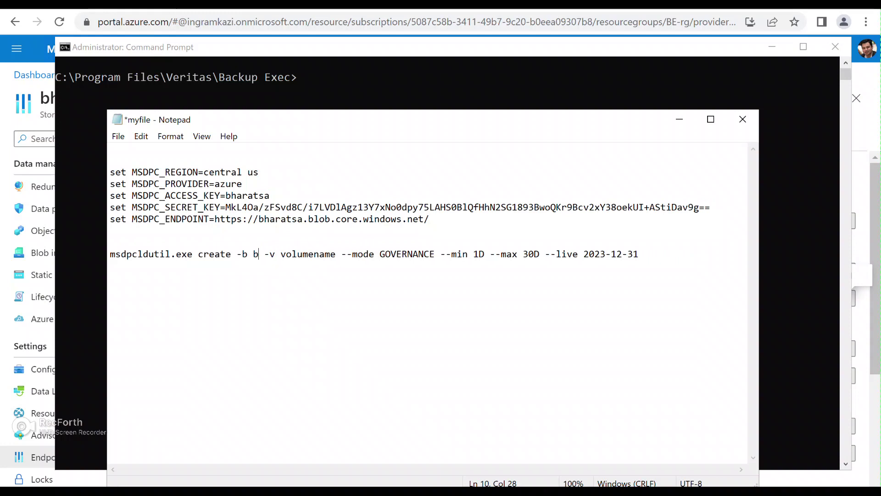
key("BackSpace")
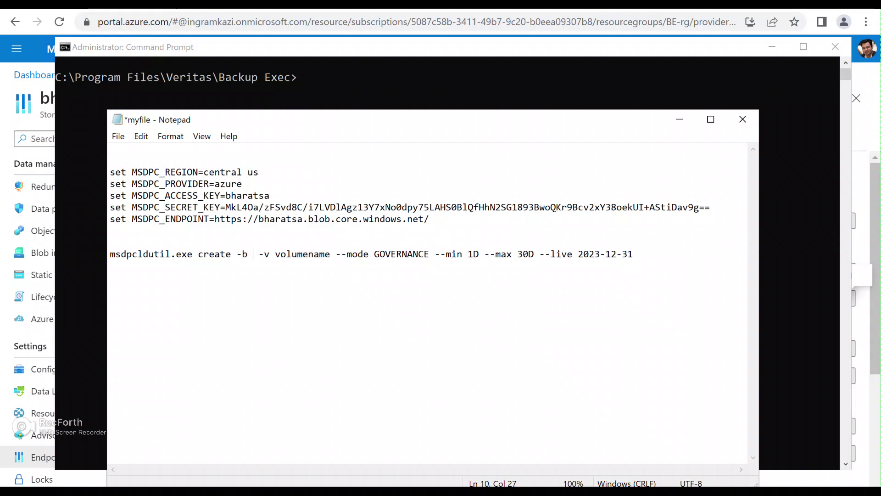
type("bharat")
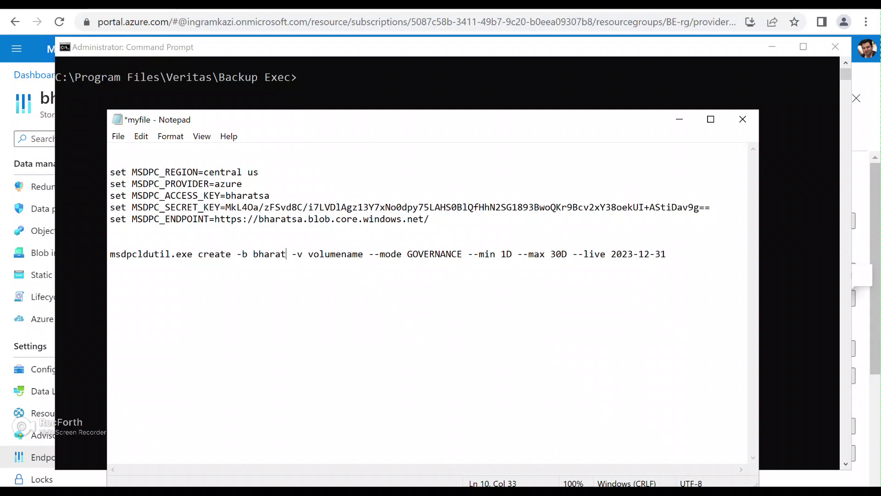
type("con")
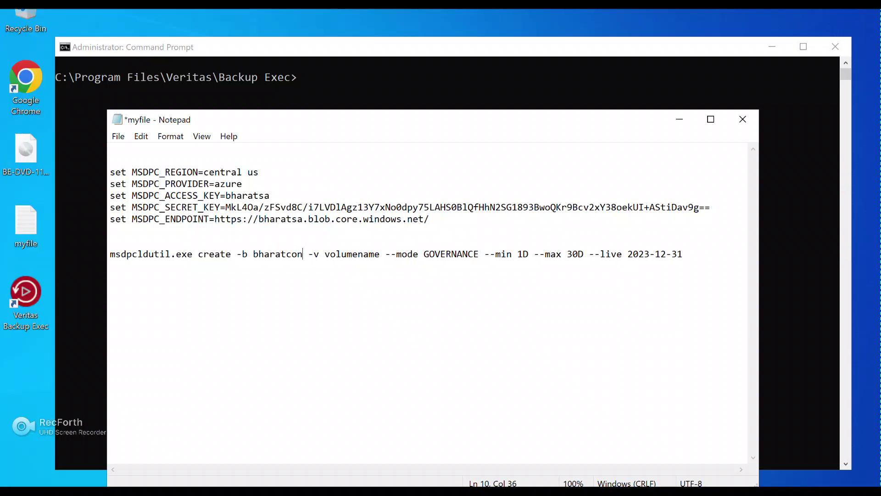
type("tainer")
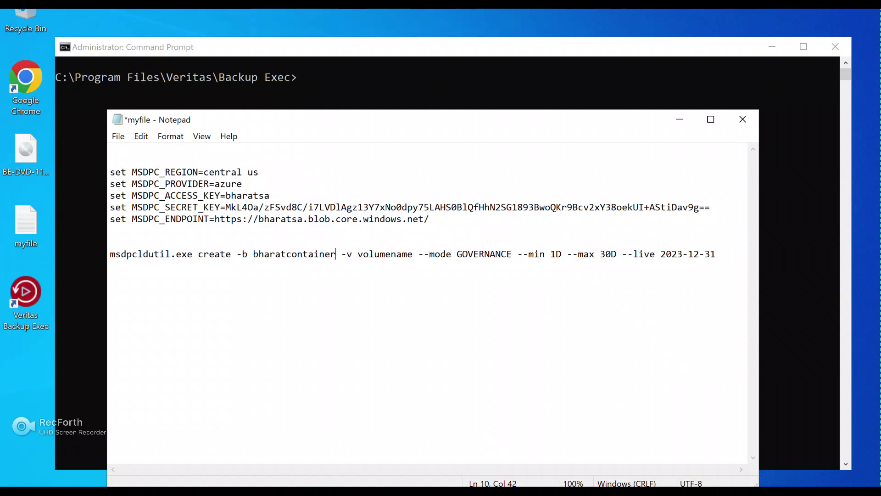
left_click(413, 254)
key("BackSpace")
key("BackSpace")
key("BackSpace")
key("BackSpace")
key("BackSpace")
key("BackSpace")
key("BackSpace")
key("BackSpace")
key("BackSpace")
key("BackSpace")
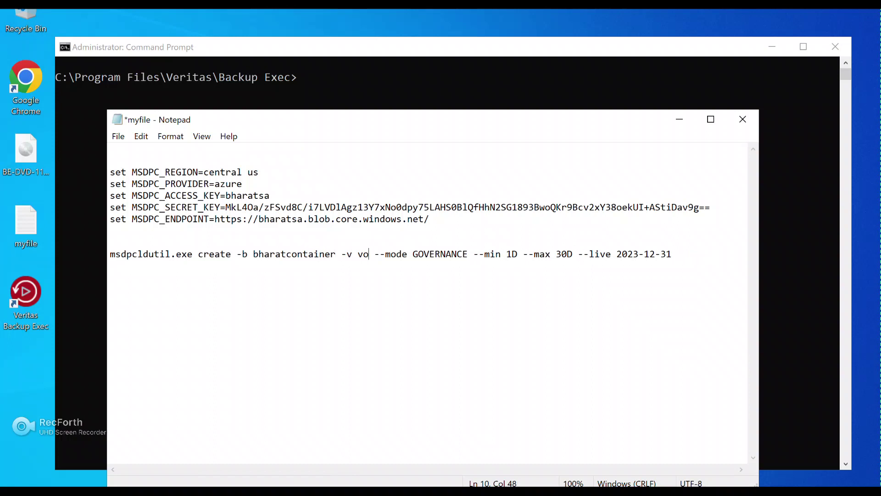
type("bharatvo")
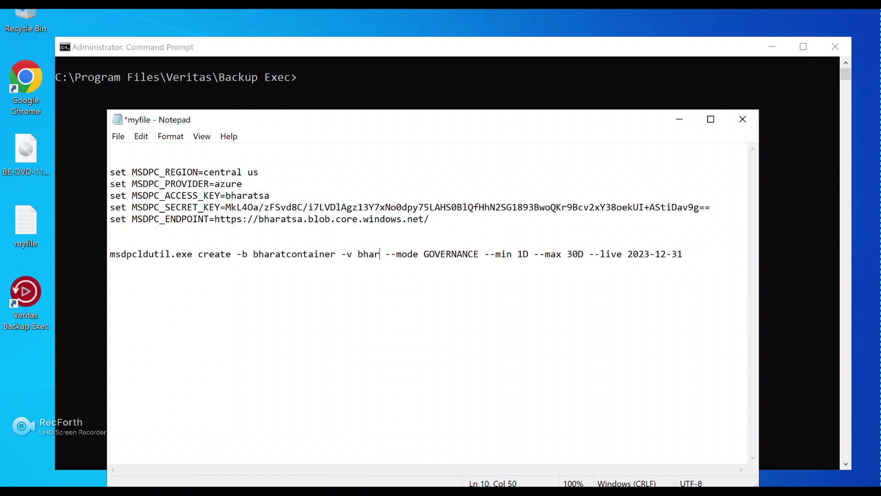
type("lume")
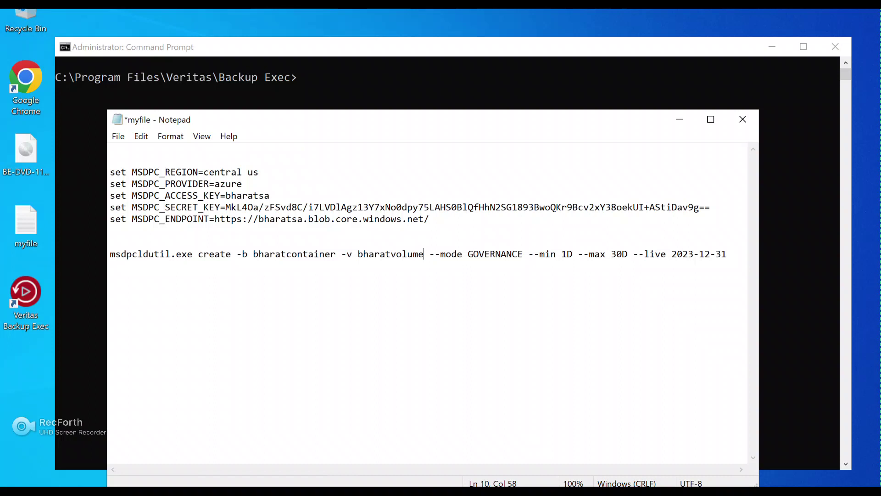
Step: Change the live date to 2023-05-29 and copy the whole msdpcldutil command line
left_click(727, 254)
key("BackSpace")
key("BackSpace")
key("BackSpace")
key("BackSpace")
key("BackSpace")
type("05-29")
left_click_drag(110, 254, 111, 277)
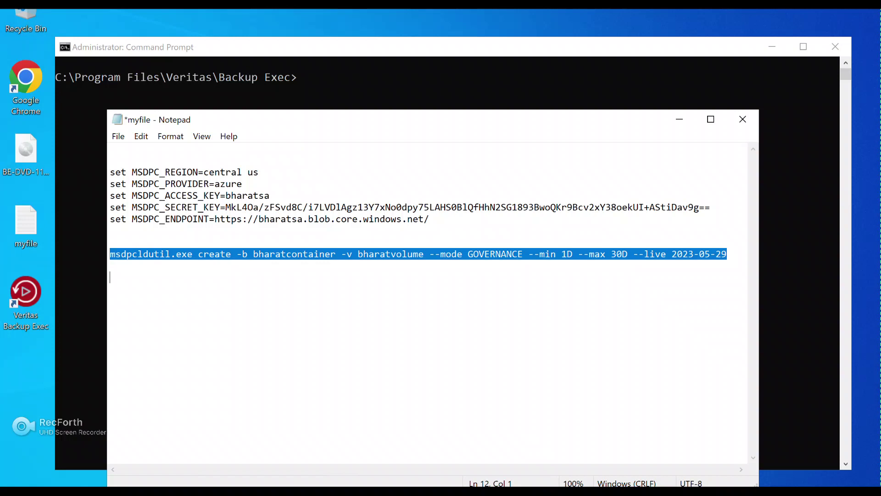
right_click(384, 254)
left_click(413, 296)
Step: Paste and run the msdpcldutil create command for bharatvolume in Command Prompt
left_click(679, 119)
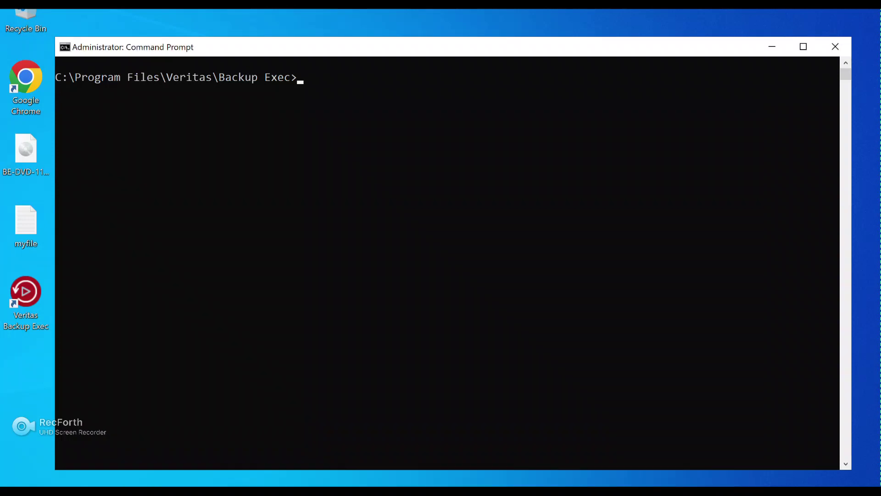
key("ctrl+v")
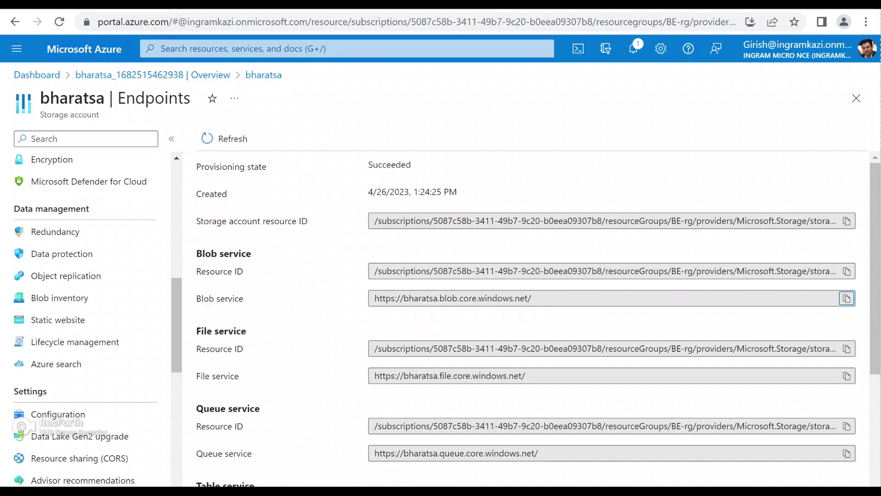
Step: Open bharatcontainer/bharatvolume and verify lockdown-mode.conf's retention period runs until 5/29/2023
scroll(83, 230, "up", 6)
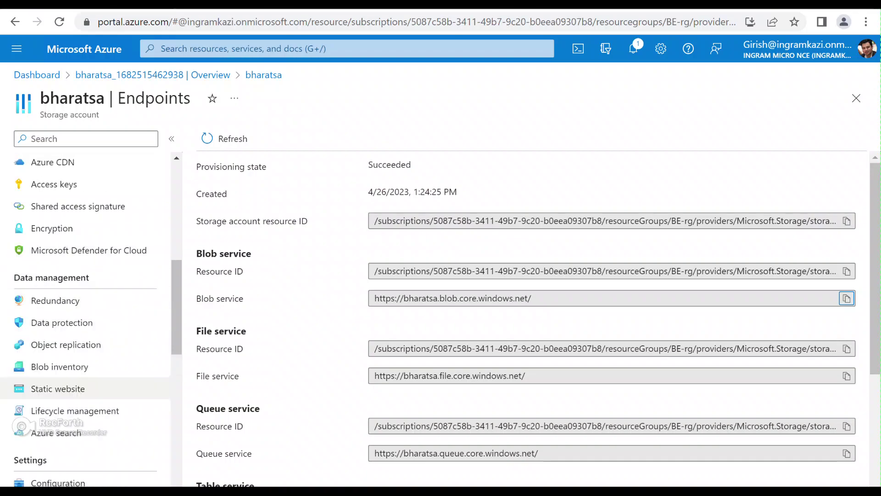
left_click(52, 230)
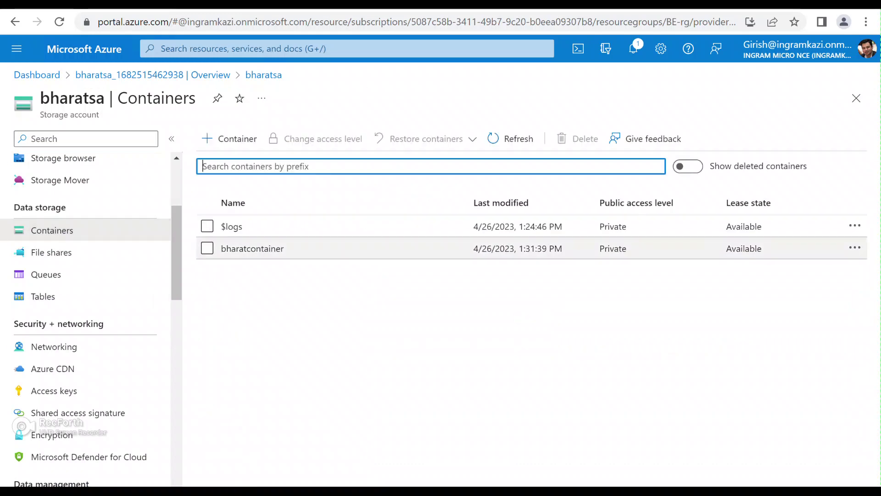
left_click(252, 248)
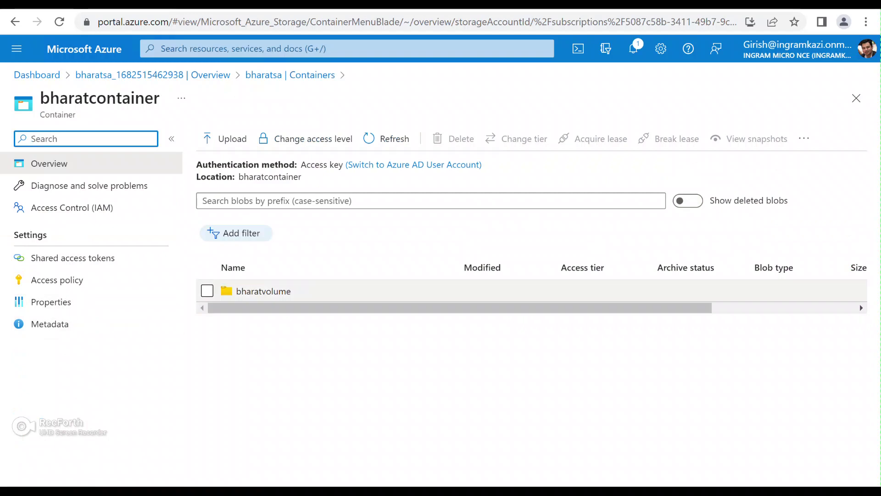
left_click(264, 291)
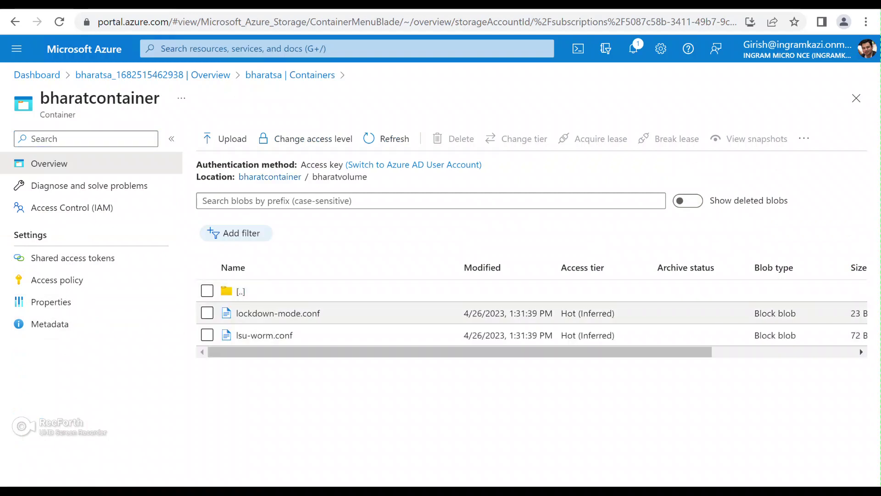
left_click(278, 314)
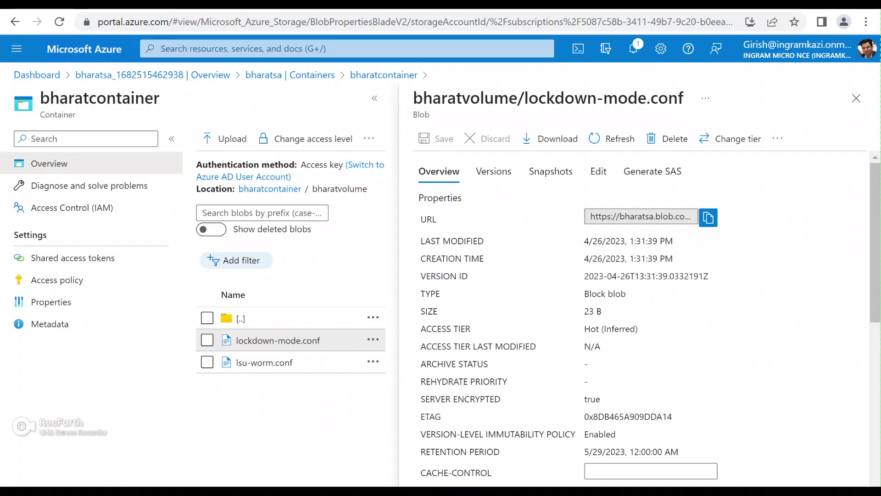
left_click_drag(584, 451, 500, 472)
key("alt+Tab")
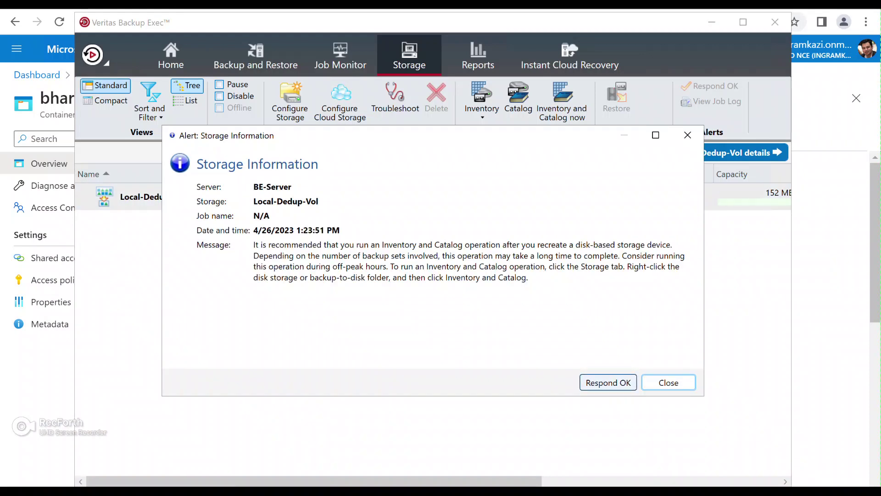
Step: Dismiss the alert and name the new cloud device bharatvolume, deduplication on, encryption off
key("Return")
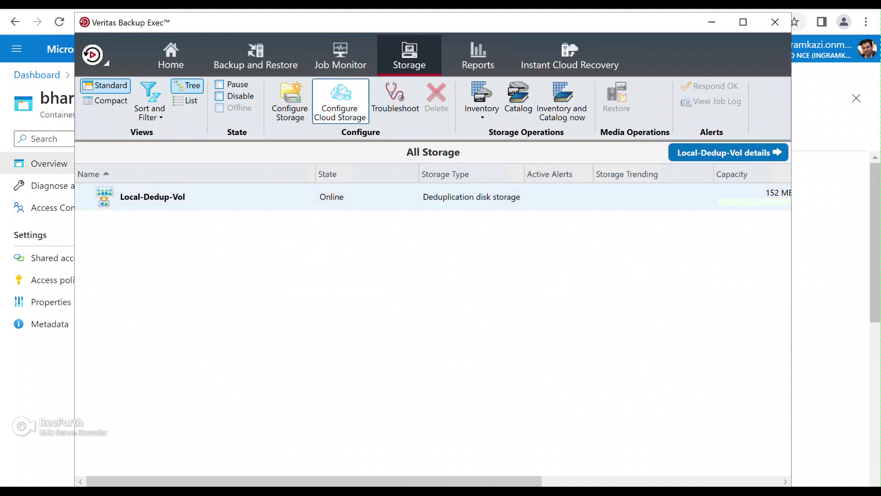
left_click(341, 101)
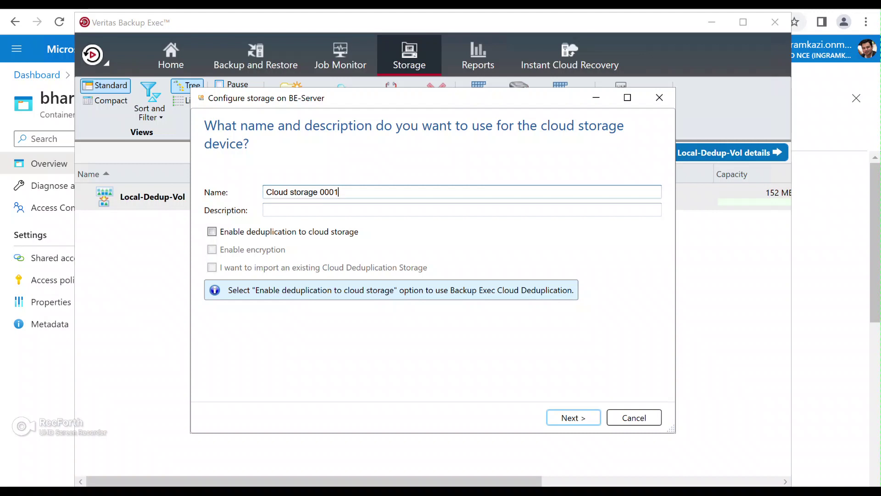
key("BackSpace")
key("BackSpace")
key("BackSpace")
key("BackSpace")
key("BackSpace")
key("BackSpace")
key("BackSpace")
key("BackSpace")
key("BackSpace")
key("BackSpace")
key("BackSpace")
key("BackSpace")
key("BackSpace")
key("BackSpace")
key("BackSpace")
key("BackSpace")
key("BackSpace")
key("BackSpace")
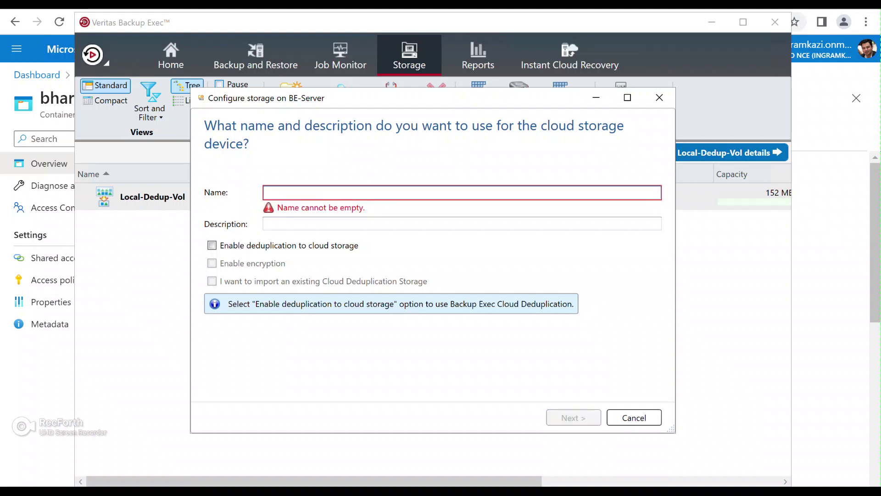
type("bharat")
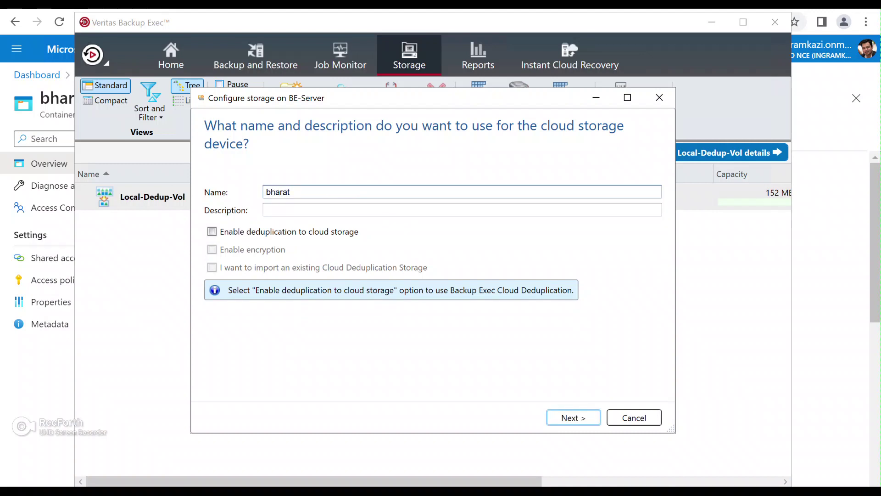
type("volume")
left_click(211, 232)
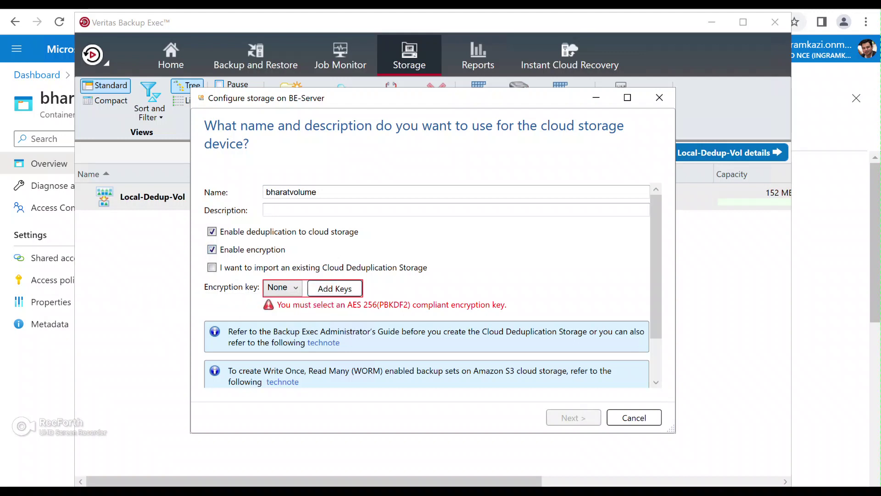
left_click(211, 249)
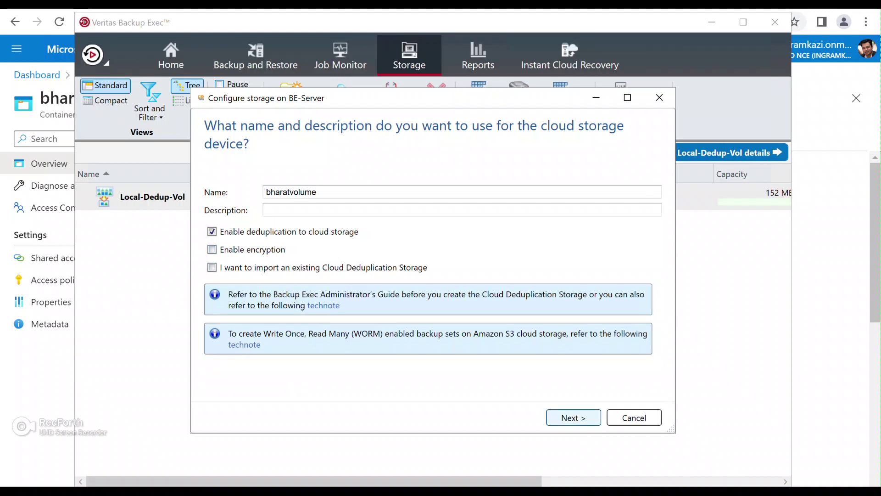
left_click(573, 417)
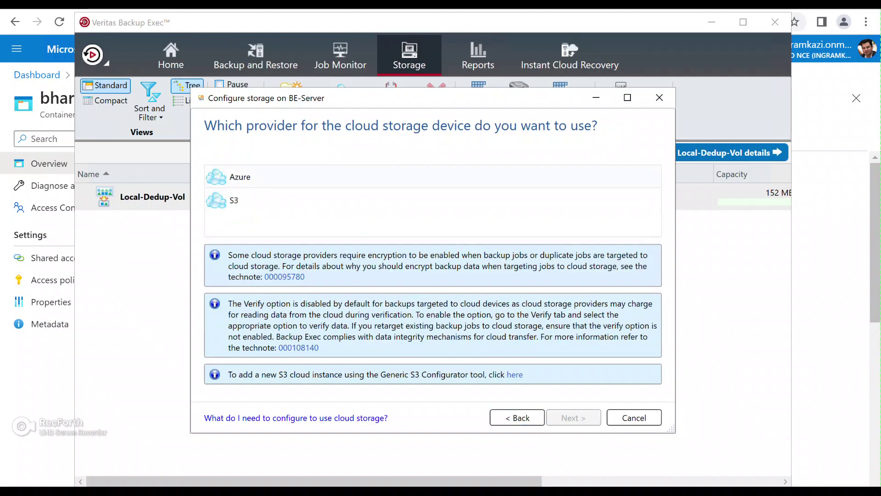
Step: Choose Azure as the provider and standard Azure as the cloud storage type
left_click(240, 176)
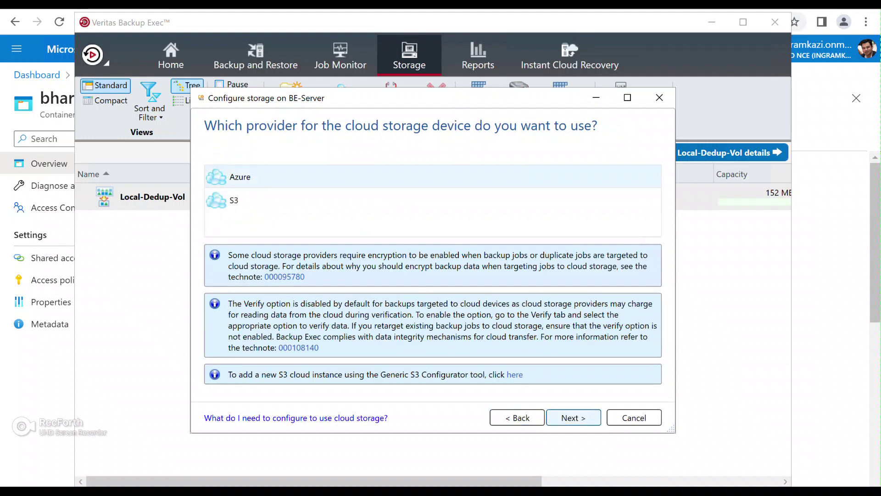
left_click(573, 417)
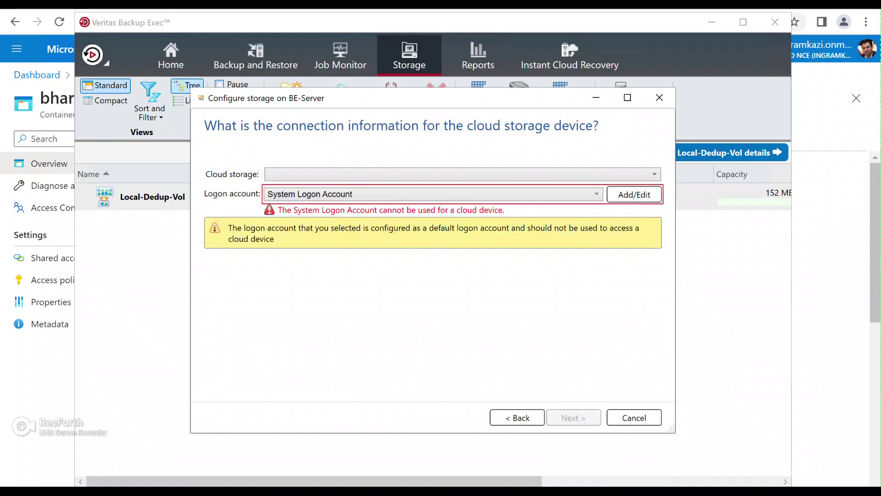
key("alt+Down")
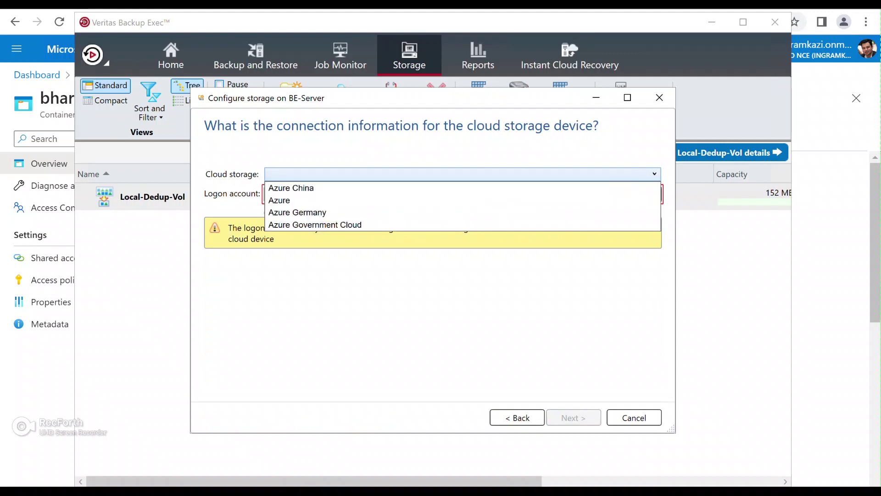
key("Return")
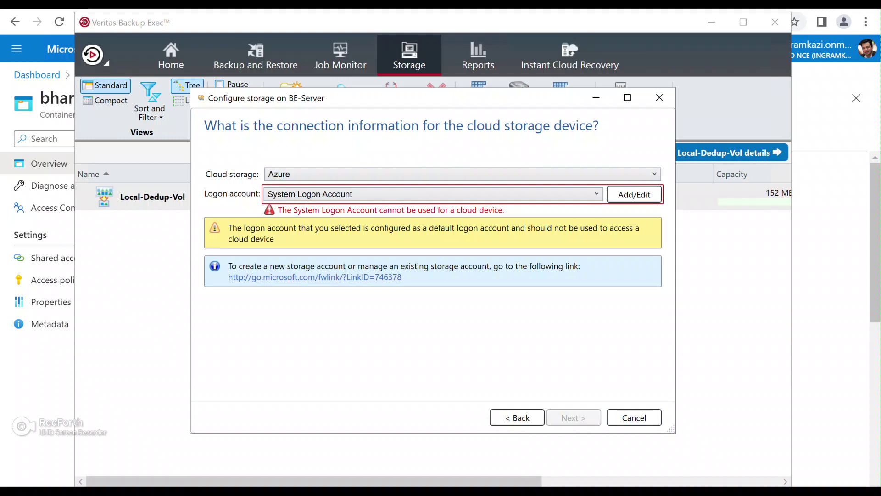
Step: Add a new logon account with user name bharatsa
key("Return")
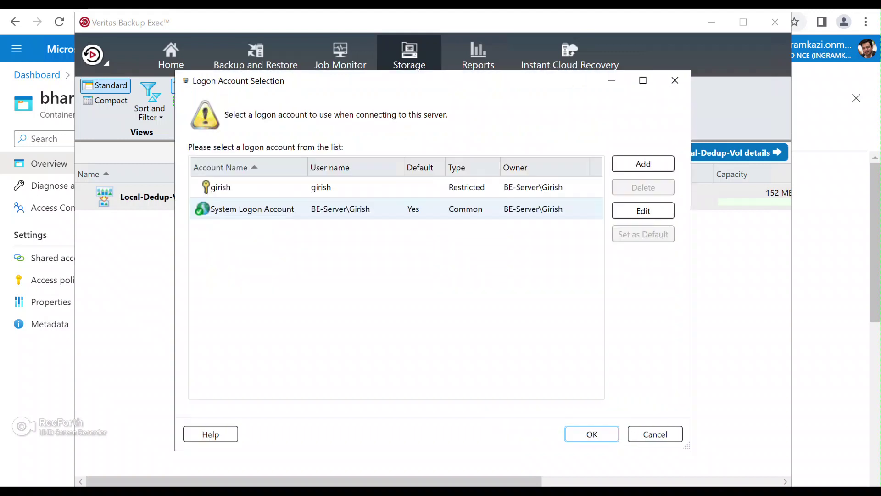
key("Tab")
key("Return")
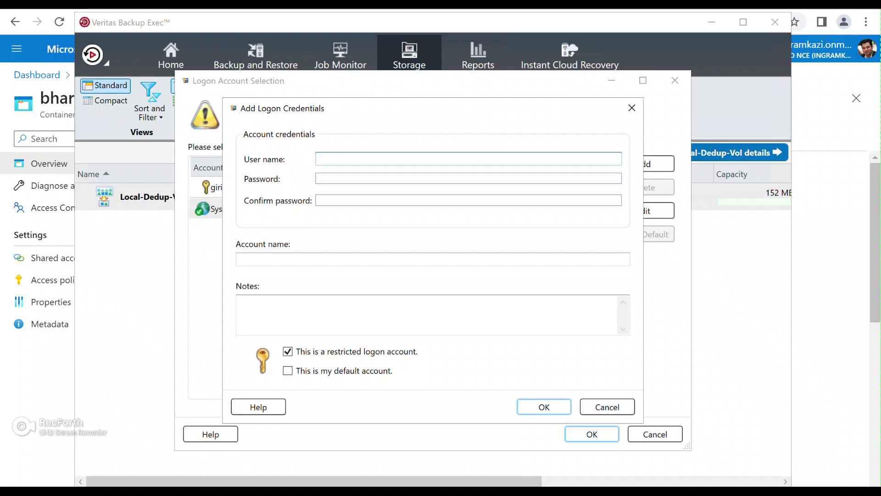
type("bharatsa")
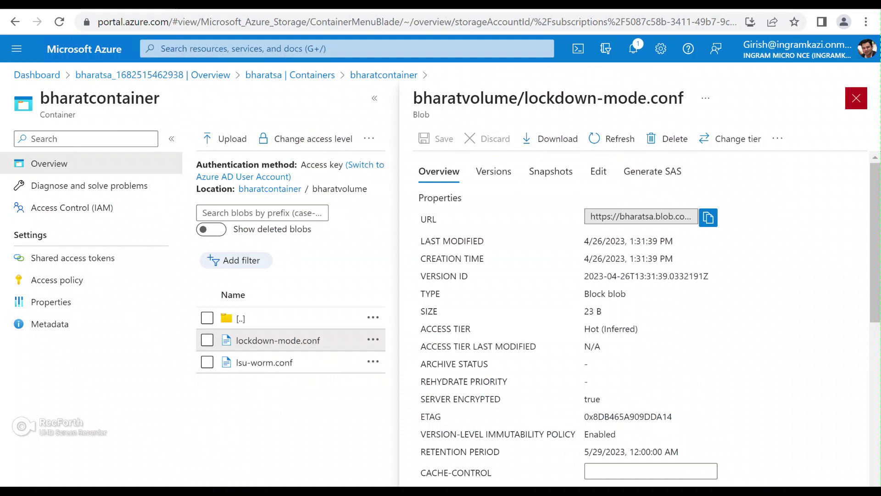
Step: Reveal and copy key1 from the bharatsa storage account's Access keys
left_click(856, 98)
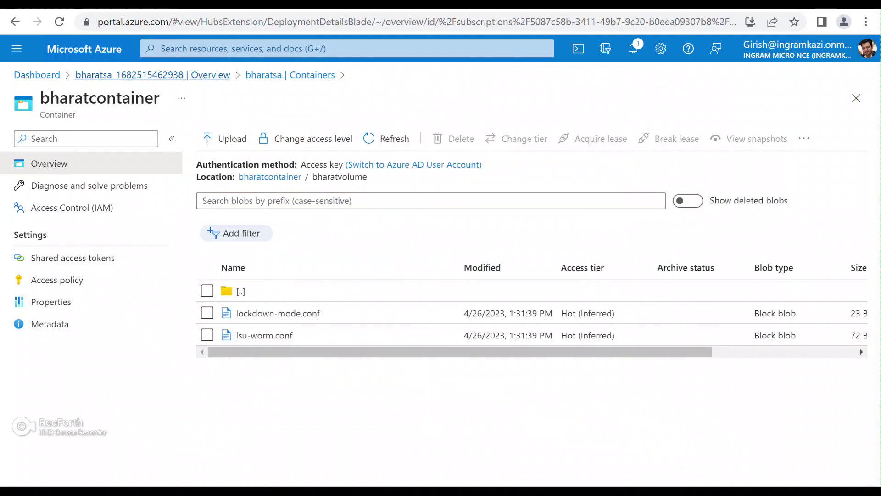
left_click(153, 75)
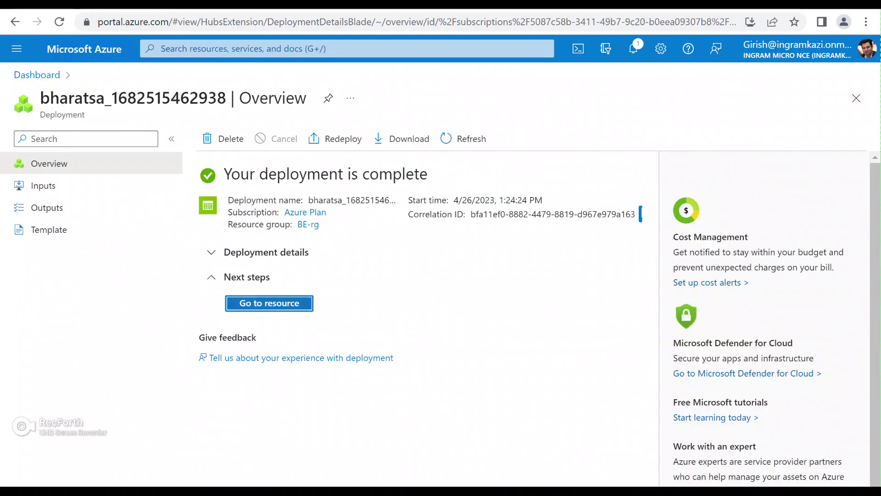
key("Return")
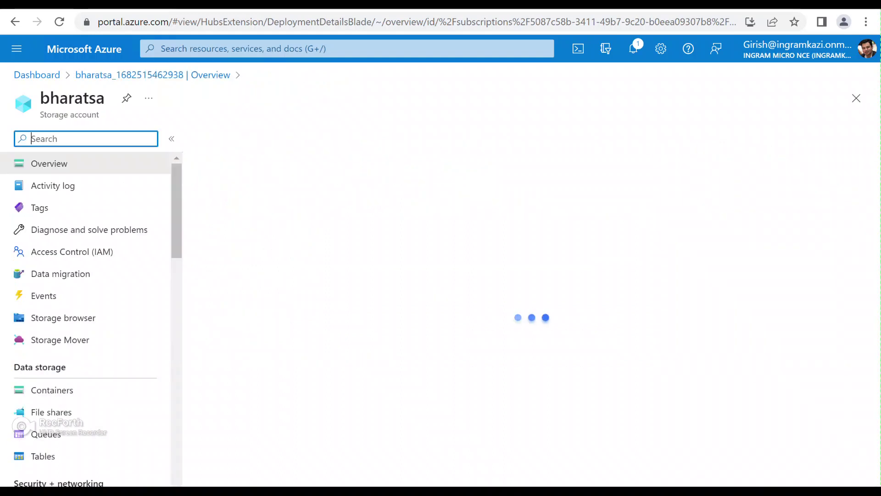
scroll(69, 413, "down", 3)
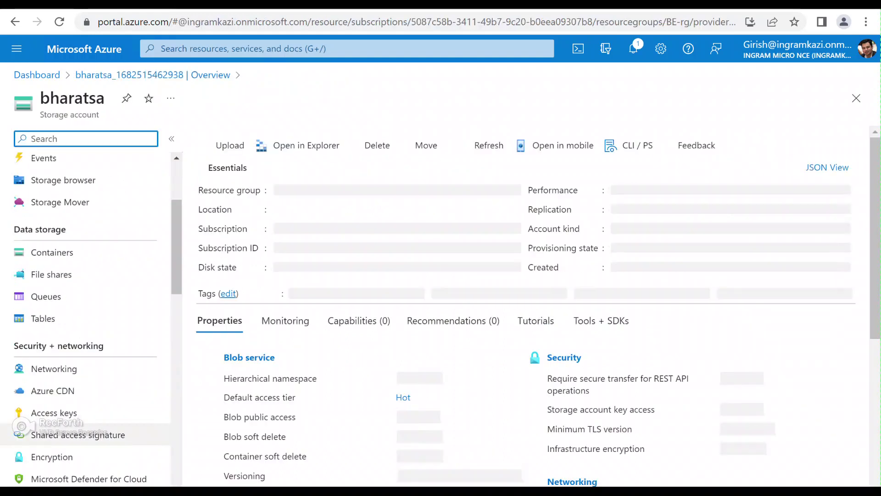
left_click(53, 413)
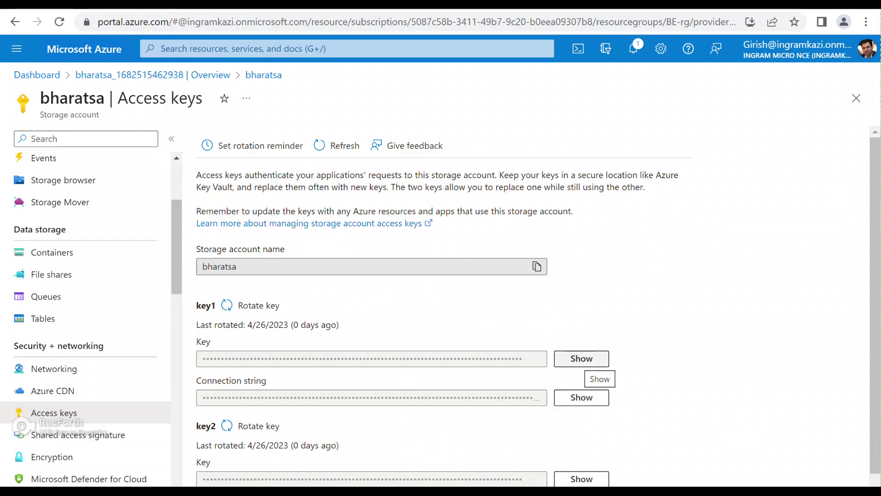
left_click(581, 358)
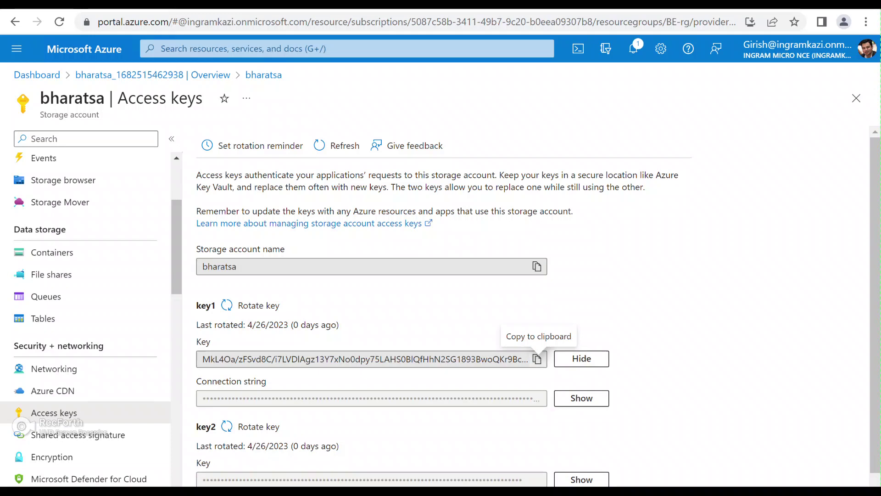
left_click(538, 359)
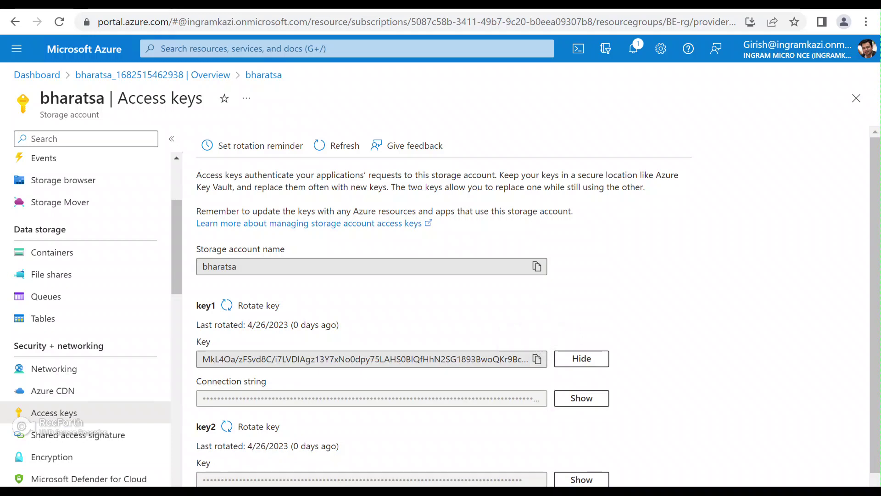
mouse_move(490, 491)
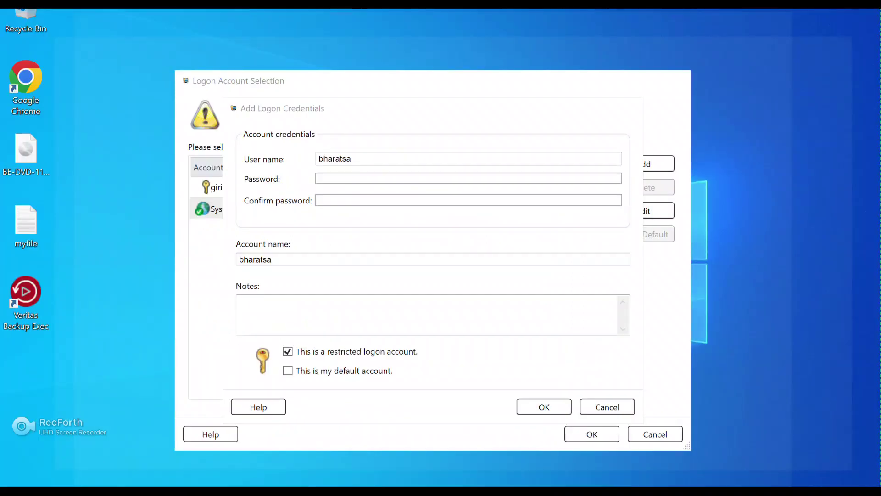
left_click(558, 450)
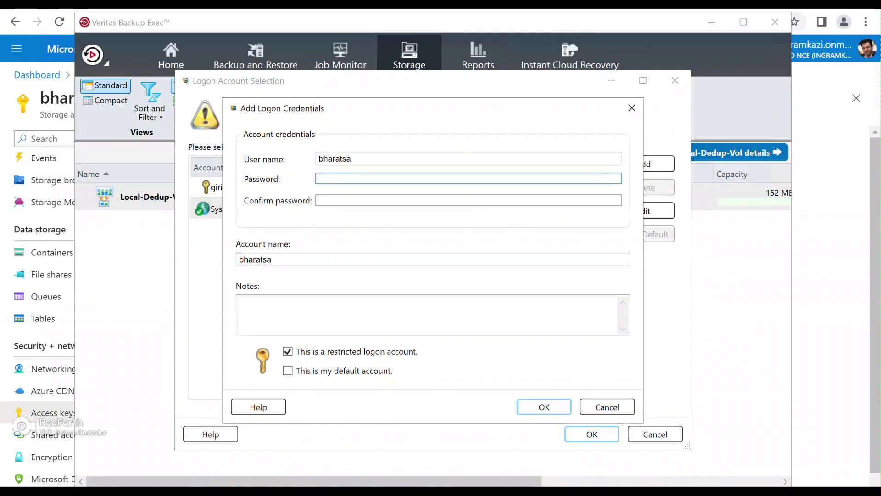
Step: Paste the copied access key into Password and Confirm password
key("ctrl+v")
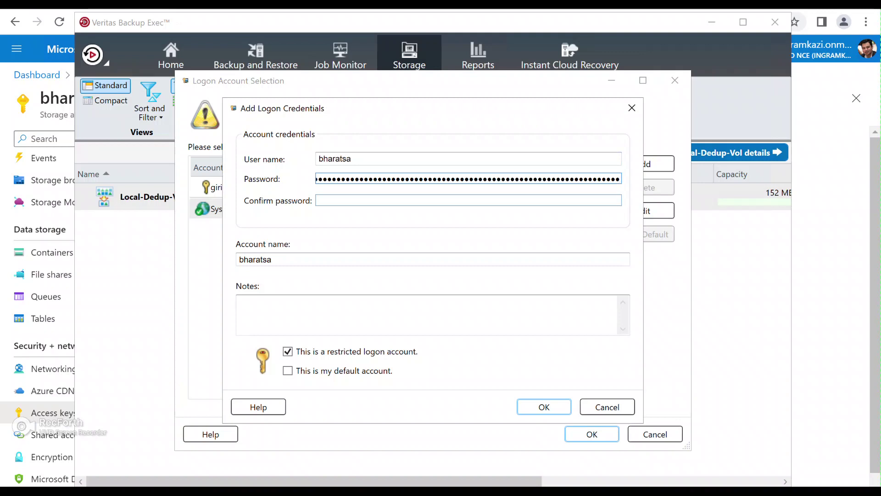
key("Tab")
key("ctrl+v")
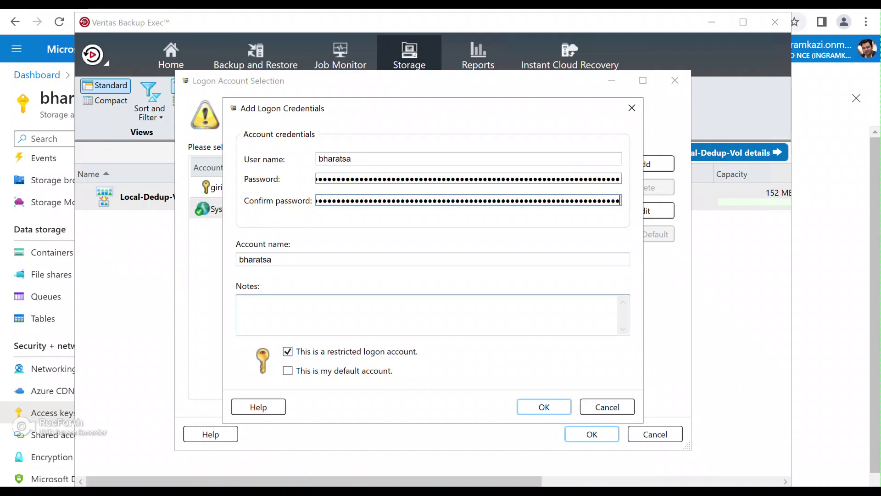
Step: Add the note 'immutable' and save the logon account
left_click(239, 301)
type("m")
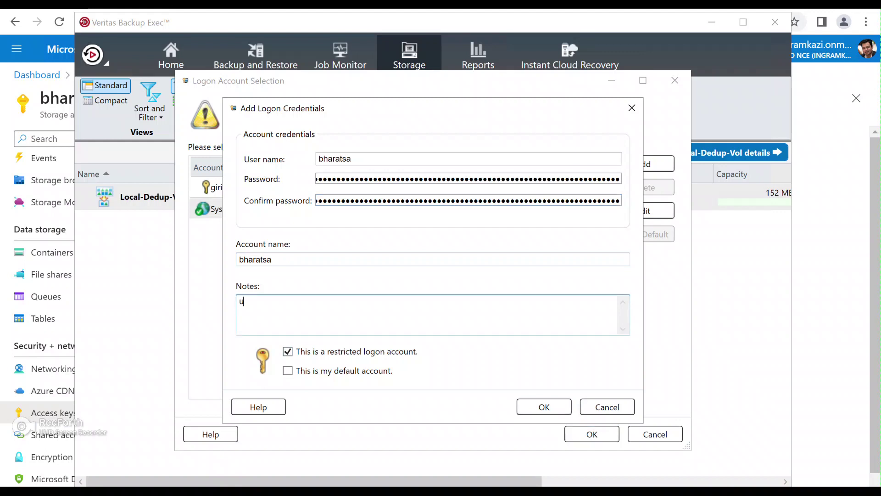
key("BackSpace")
type("immi")
key("BackSpace")
type("utabk")
key("BackSpace")
type("le")
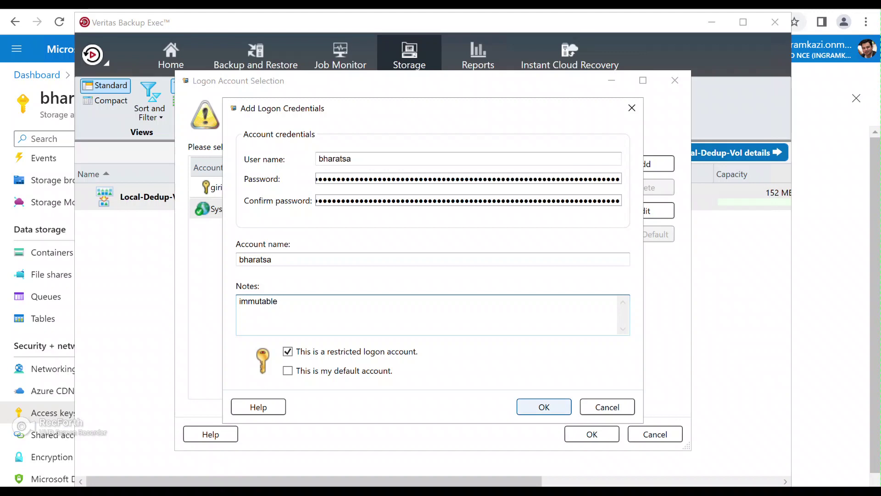
key("Return")
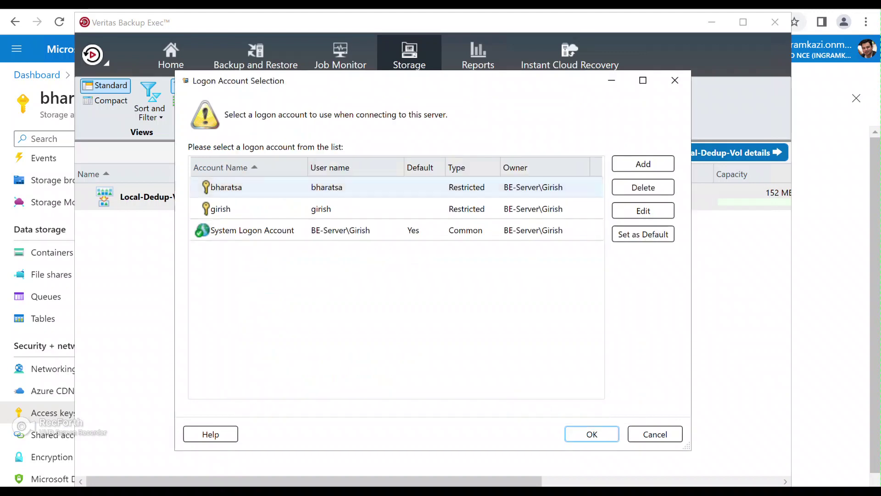
Step: Use the new logon account, keep bharatcontainer and 2 concurrent operations, and finish the device
key("Return")
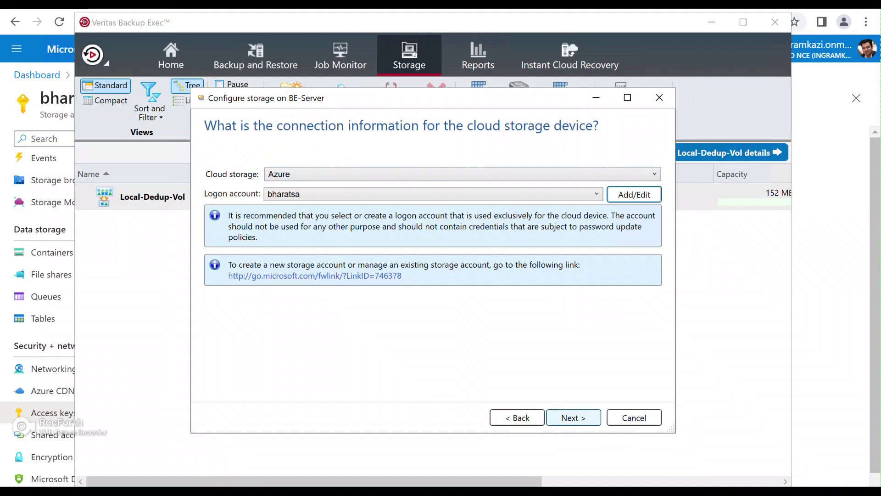
left_click(573, 417)
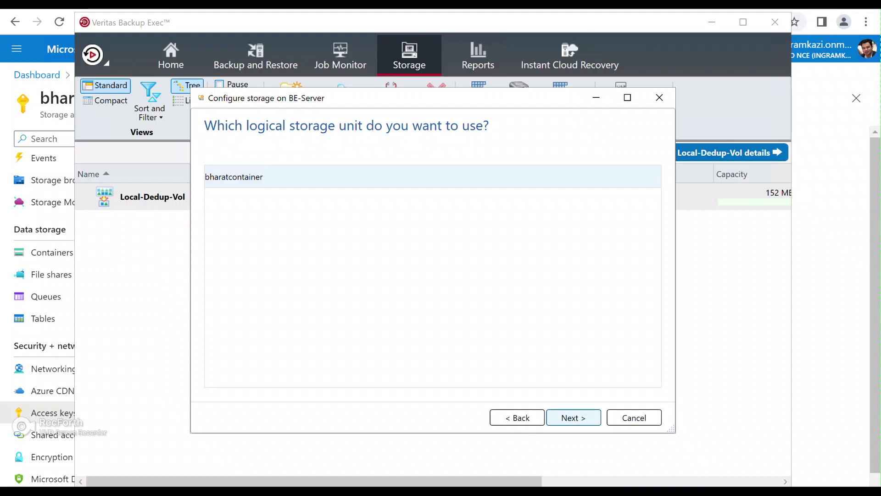
left_click(573, 418)
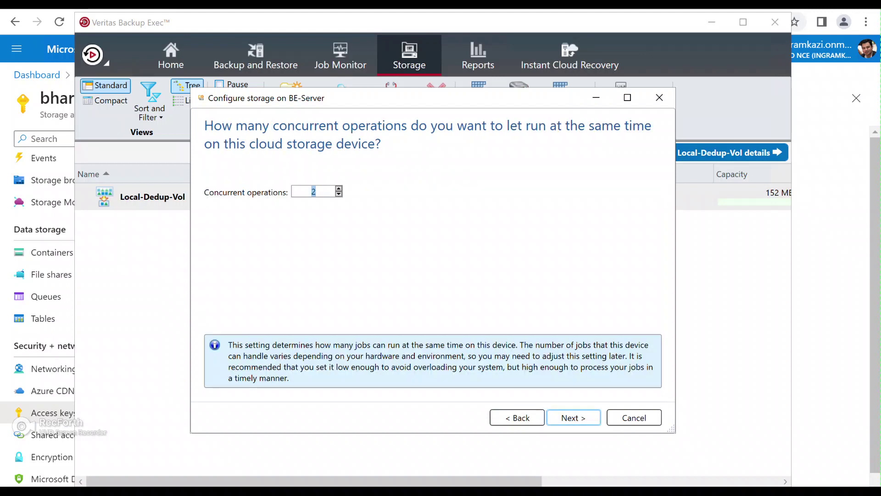
left_click(573, 417)
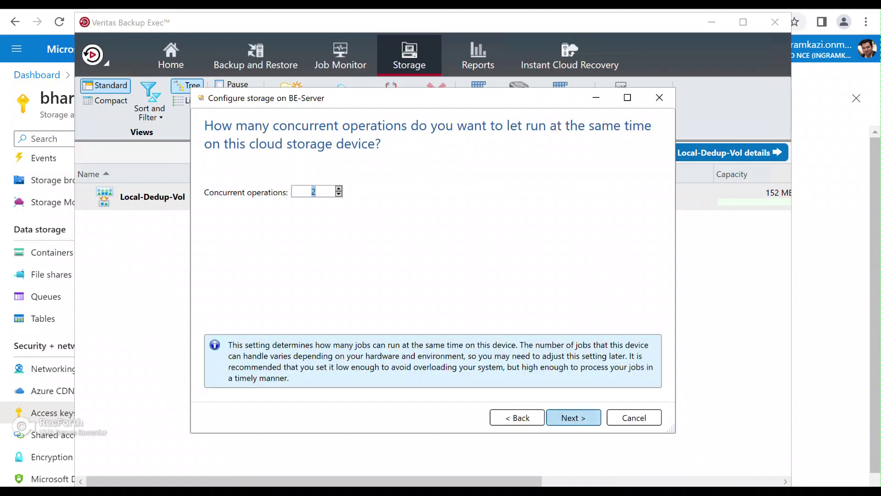
left_click(573, 417)
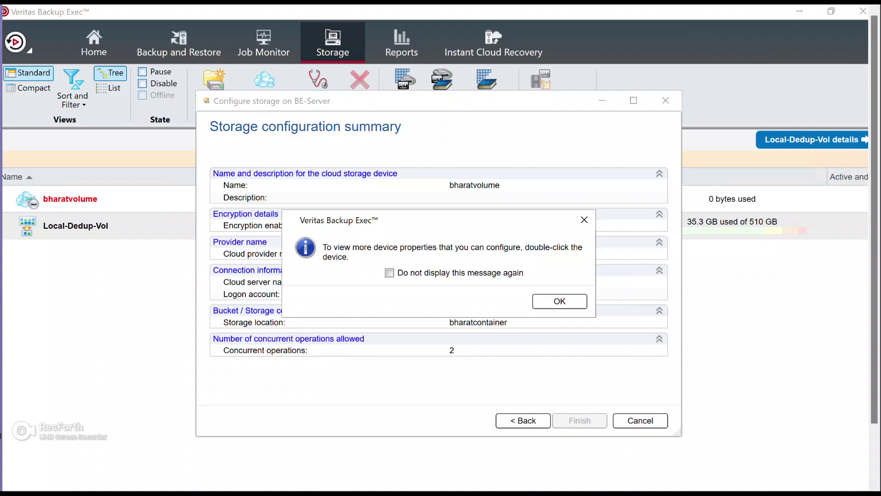
Step: Dismiss the device tip and agree to restart the Backup Exec services now
key("Return")
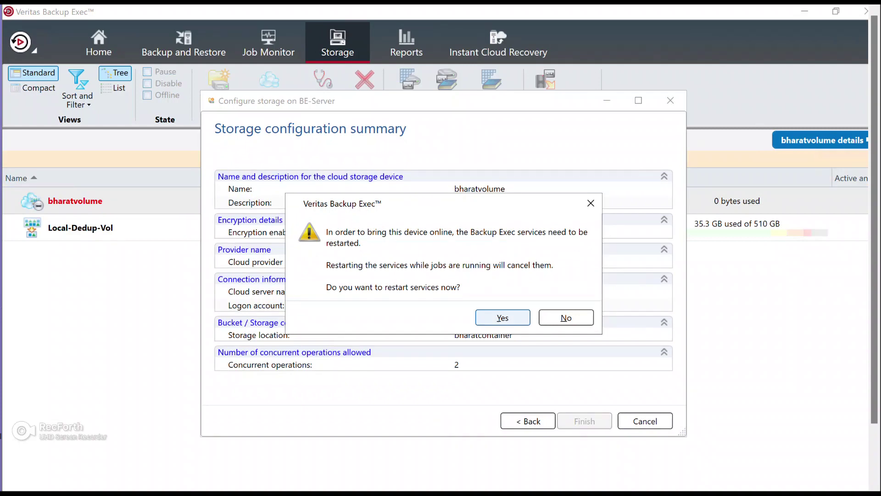
key("n")
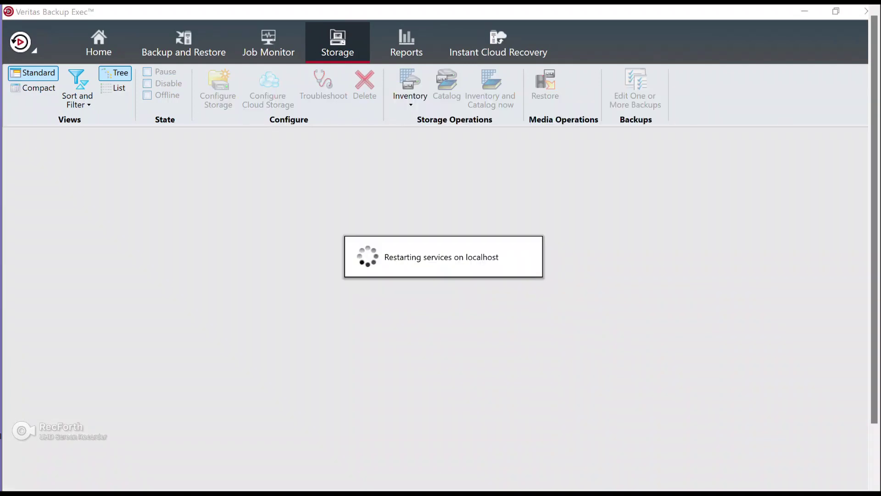